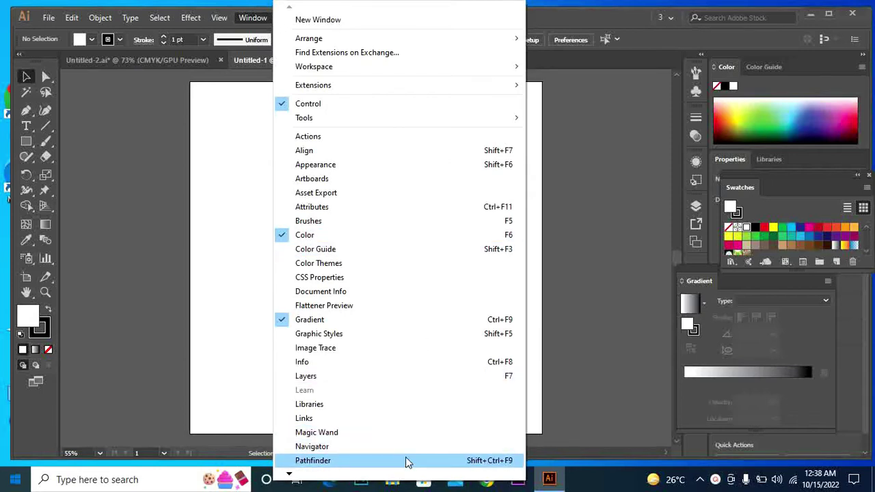
Step: Show the Pathfinder panel and maximize the program window, nudging the panel slightly upward
left_click(401, 461)
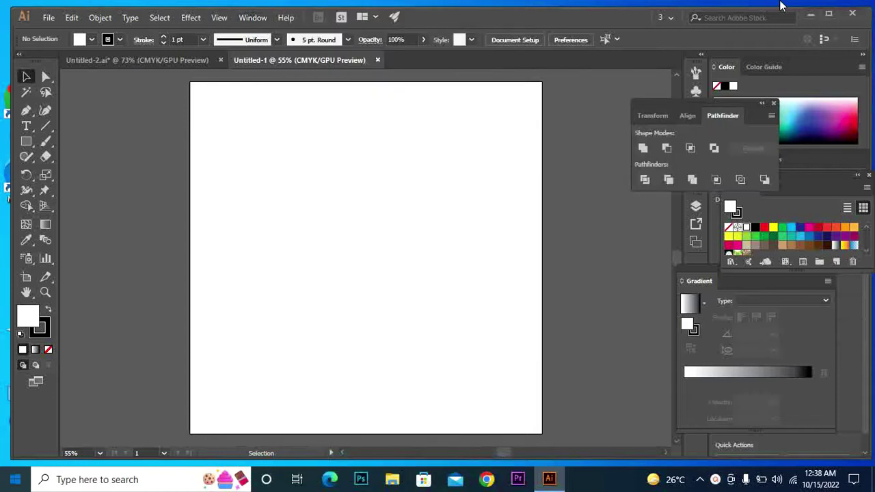
left_click(828, 14)
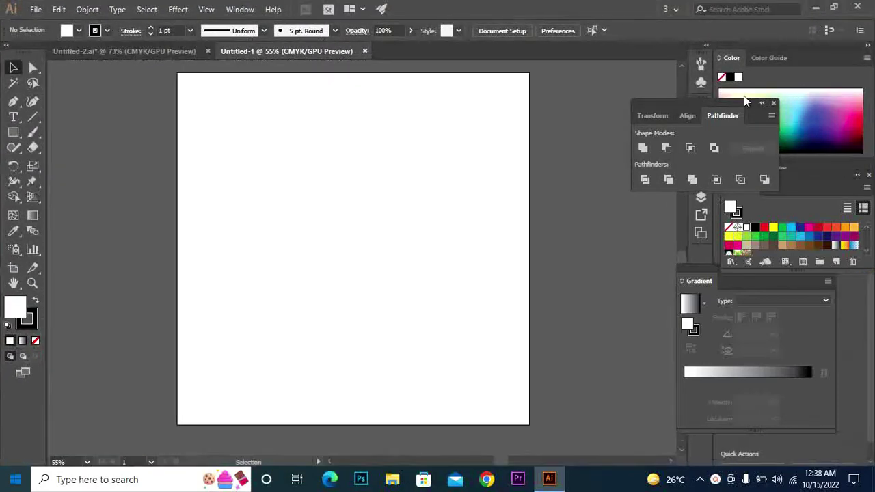
left_click_drag(751, 107, 751, 99)
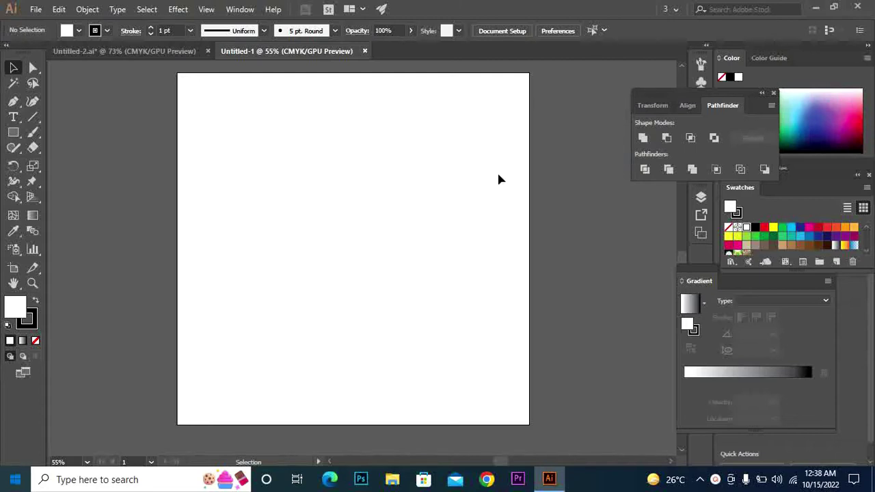
Step: Draw a large square in the artboard's upper-left area and a shorter rectangle overlapping its right edge
left_click(14, 134)
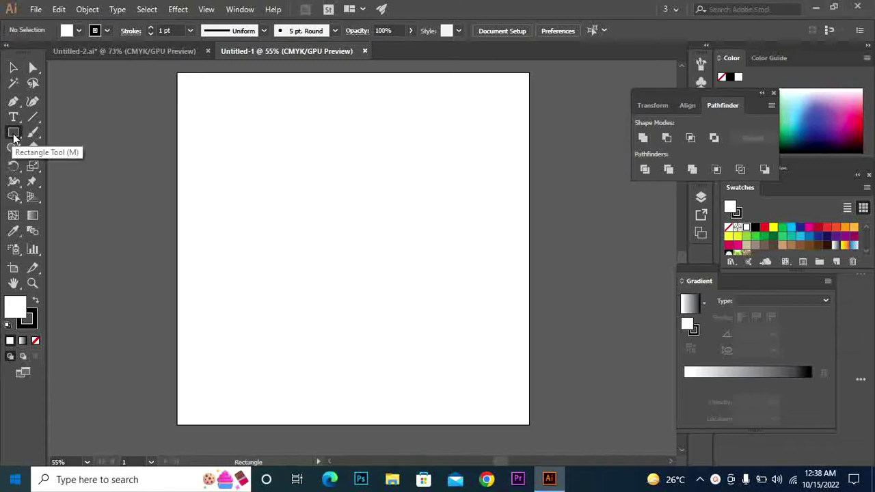
mouse_move(203, 148)
left_mouse_down()
mouse_move(266, 171)
mouse_move(322, 267)
left_mouse_up()
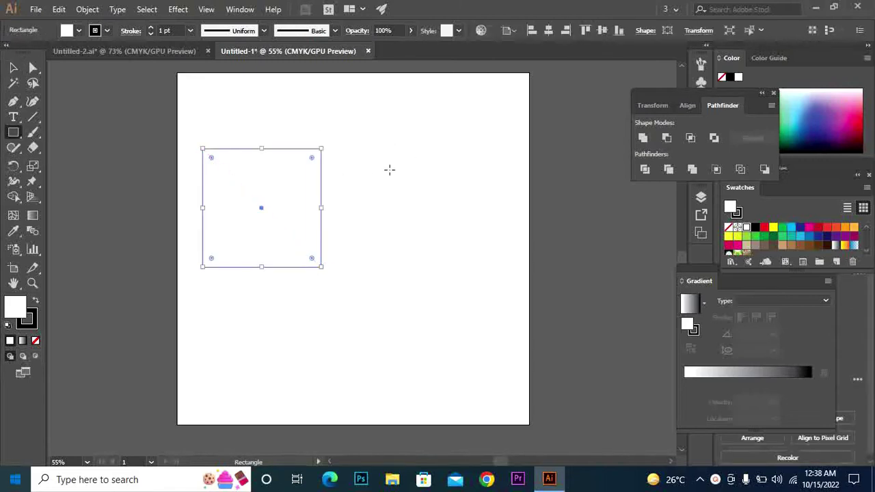
left_click_drag(391, 175, 272, 229)
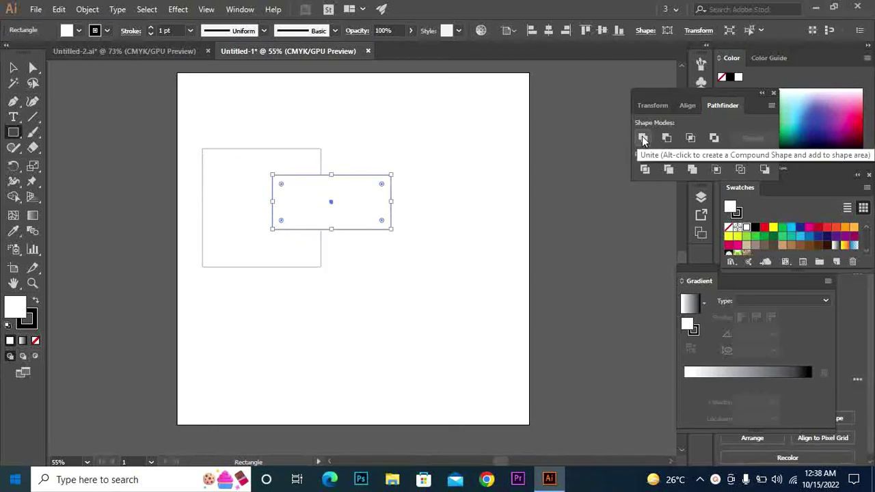
Step: Combine the square and the overlapping rectangle into one shape with Pathfinder Unite
left_click(13, 69)
left_click_drag(203, 173, 253, 216)
left_click_drag(185, 133, 437, 272)
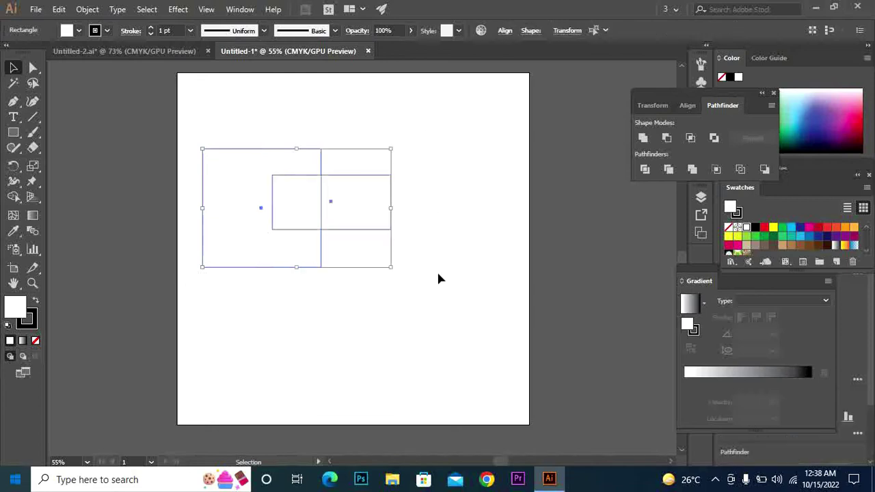
left_click(645, 140)
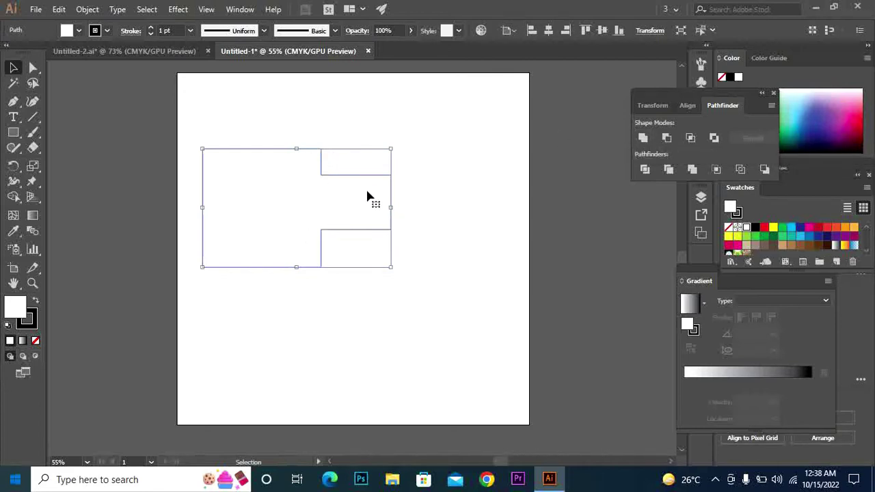
Step: Reposition the united rectangle shape on the artboard and delete it
left_click_drag(305, 219, 379, 157)
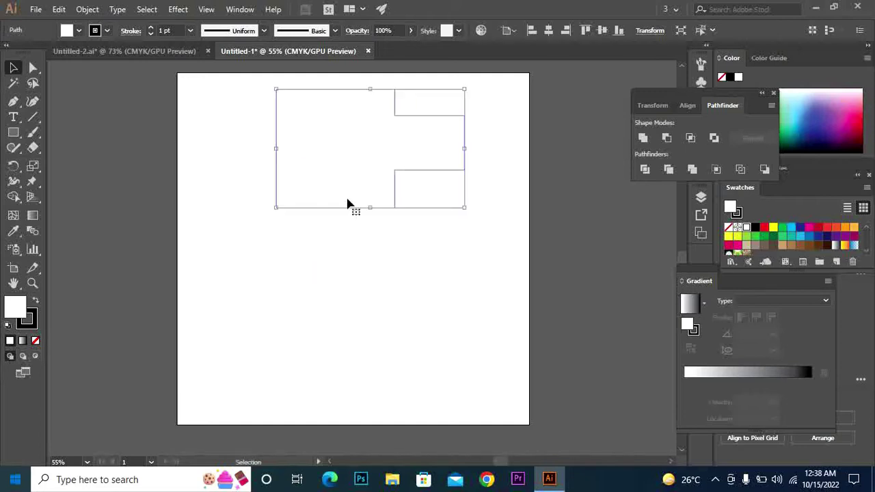
left_click_drag(347, 204, 290, 277)
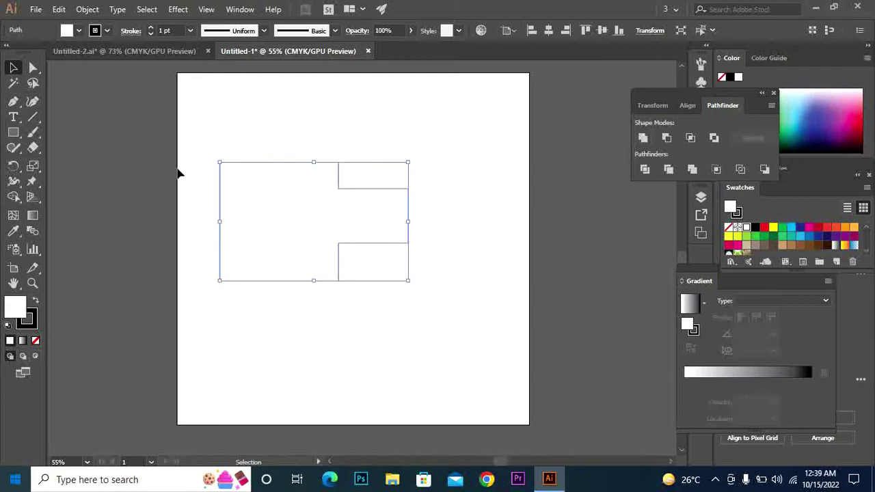
left_click(207, 143)
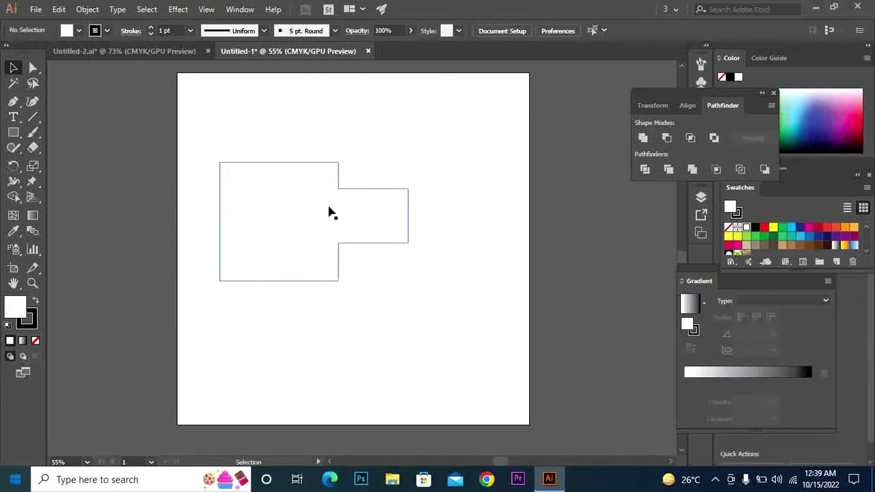
key("ctrl+z")
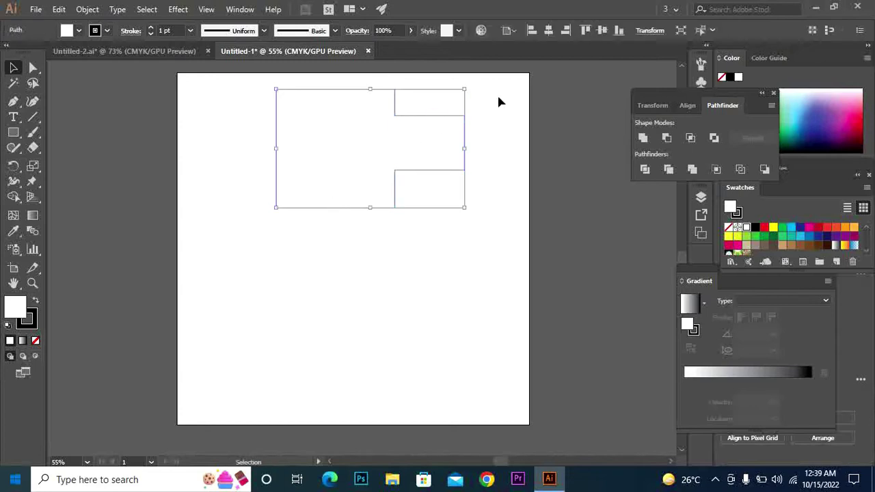
key("Delete")
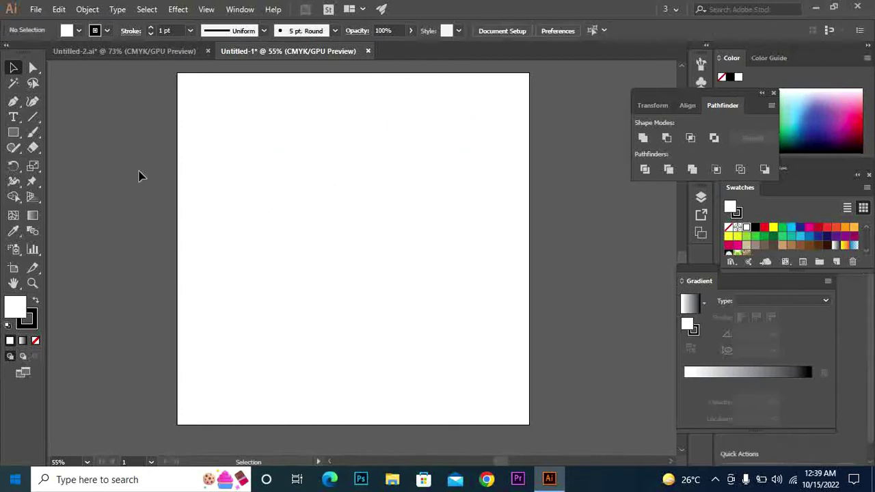
Step: Draw four overlapping ellipses of different proportions in the upper part of the artboard
left_click(13, 132)
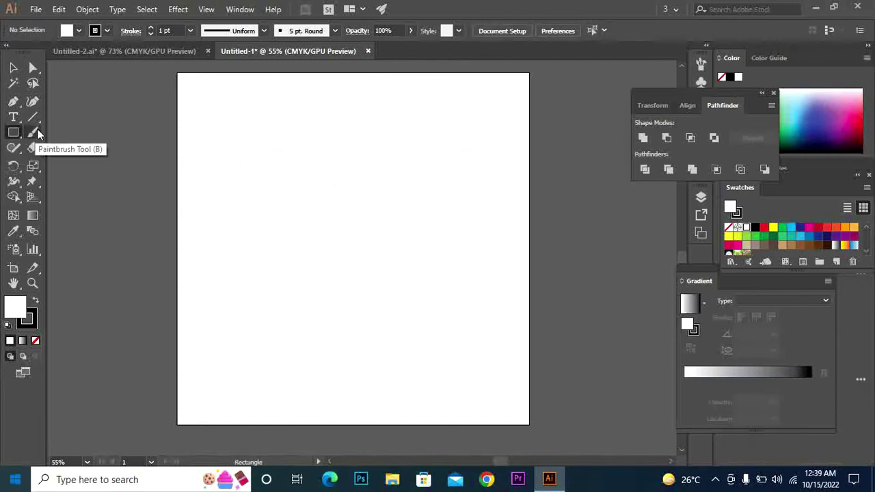
left_click(13, 133)
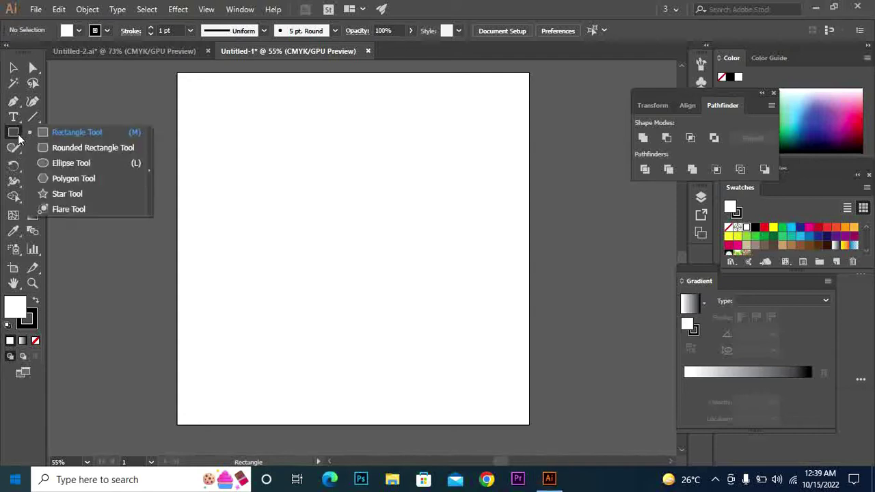
left_click(49, 162)
left_click_drag(283, 129, 320, 193)
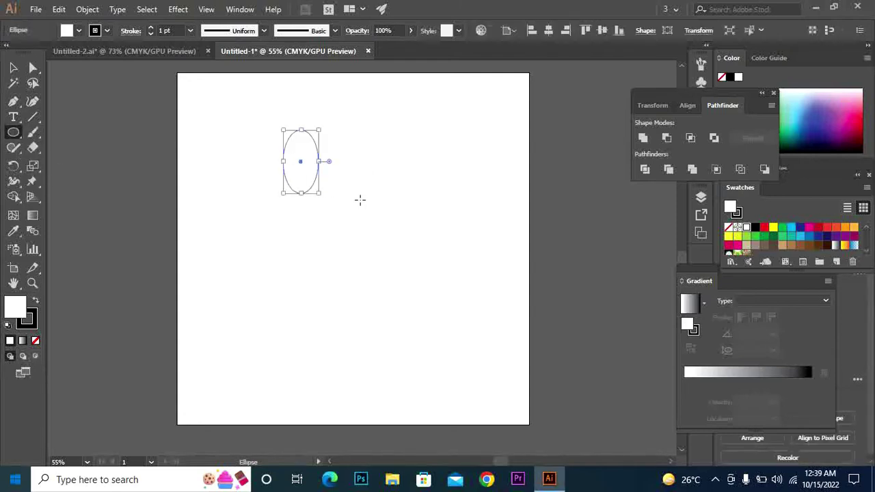
left_click_drag(285, 161, 309, 168)
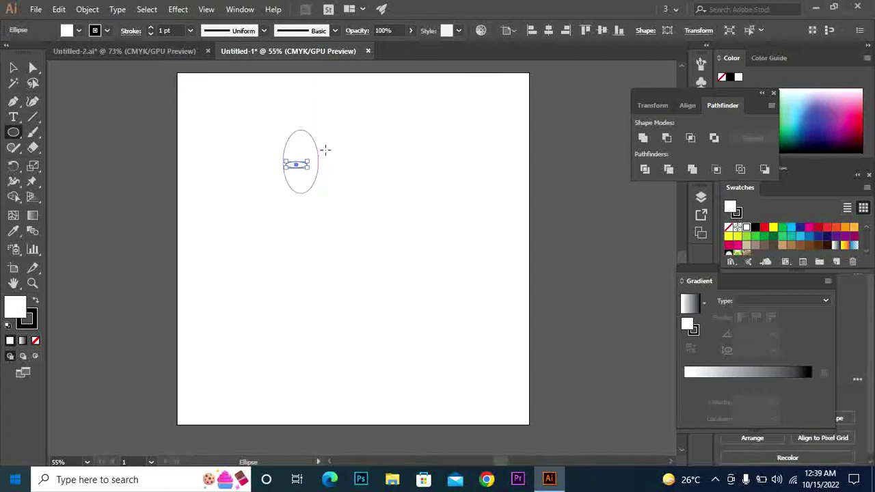
mouse_move(356, 150)
left_mouse_down()
mouse_move(285, 167)
mouse_move(293, 168)
left_mouse_up()
mouse_move(237, 153)
left_mouse_down()
mouse_move(321, 171)
mouse_move(321, 193)
left_mouse_up()
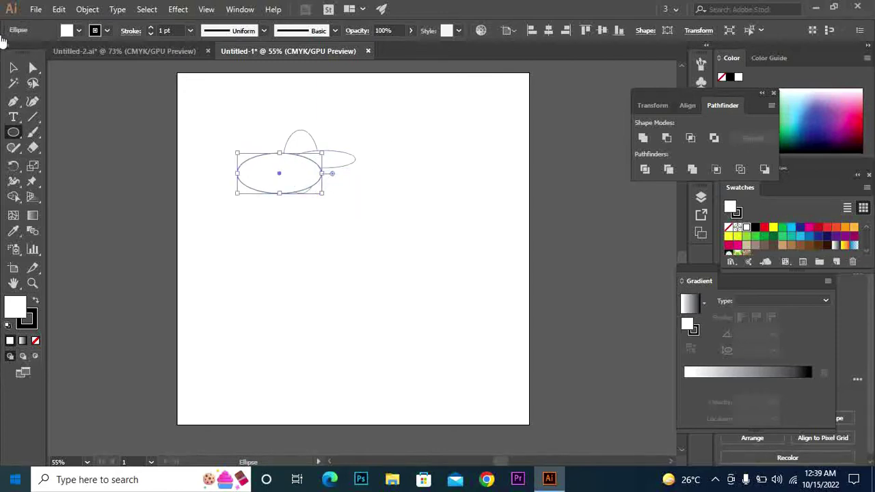
Step: Combine the four ellipses with Pathfinder Unite and delete the united shape
left_click(13, 67)
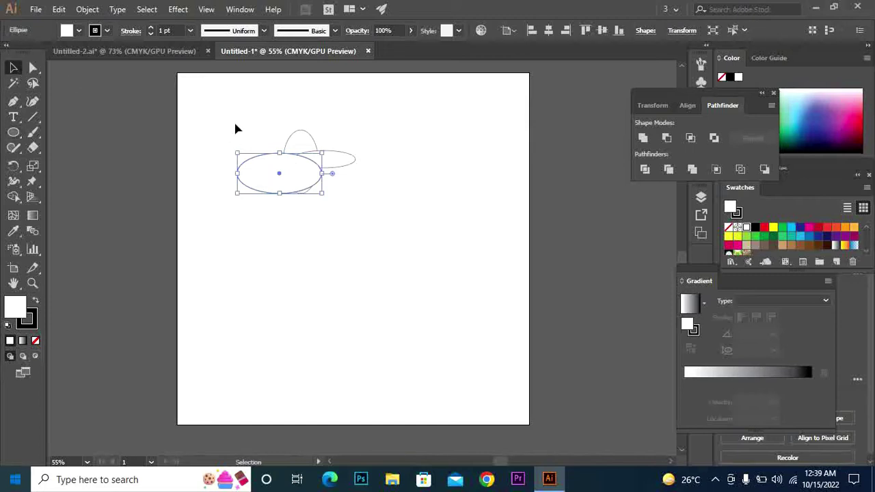
left_click_drag(233, 121, 365, 219)
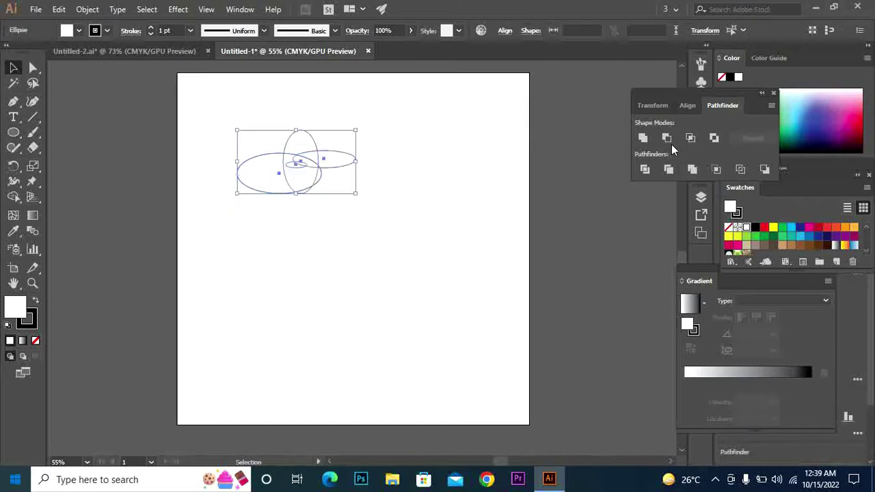
left_click(643, 139)
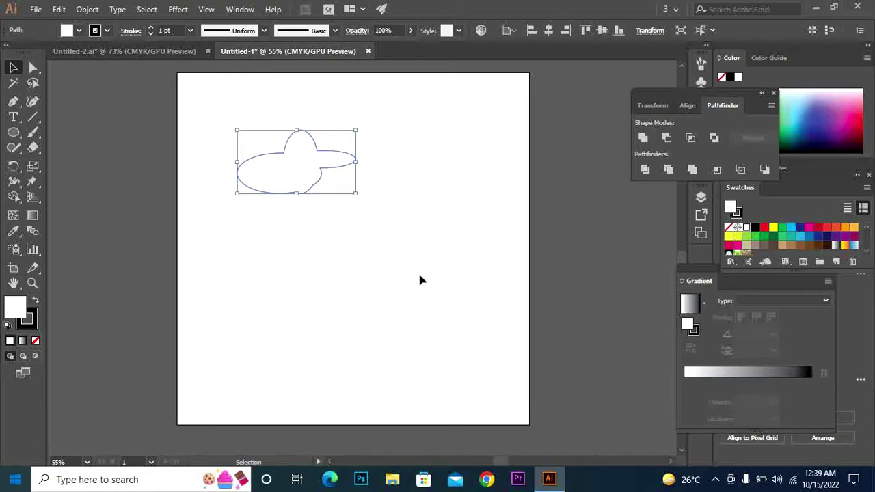
key("Delete")
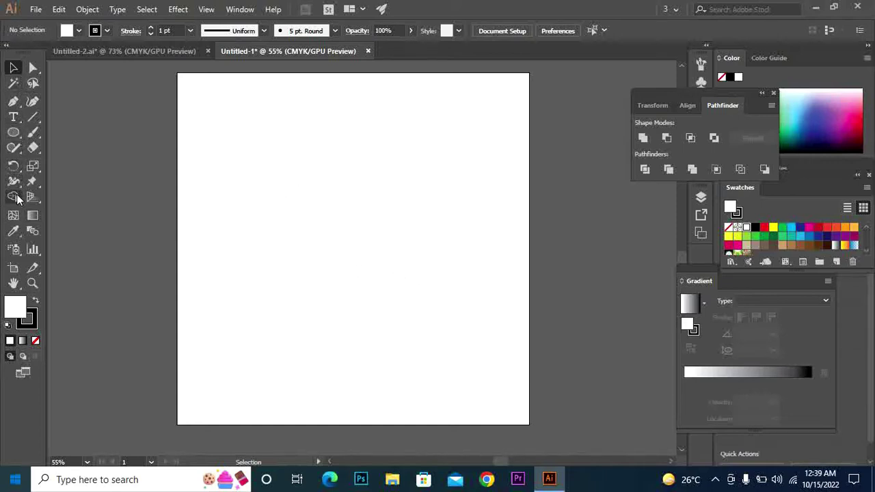
Step: Draw a large rectangle in the artboard's upper area and a shorter one in front, overlapping its right edge
left_click_drag(15, 136, 71, 133)
left_click(667, 138)
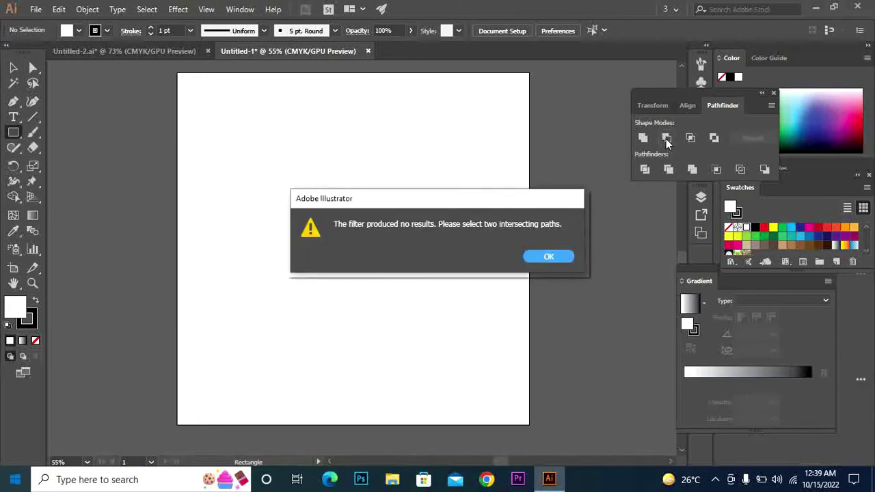
left_click(558, 256)
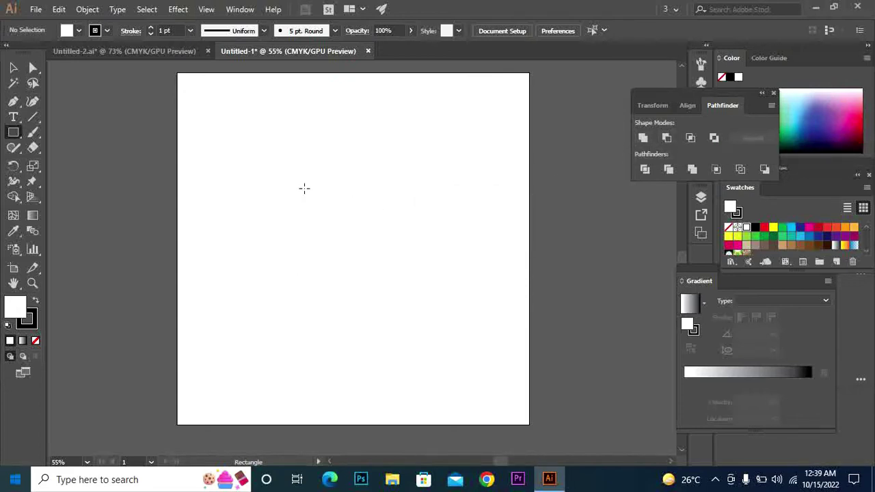
left_click_drag(241, 121, 349, 236)
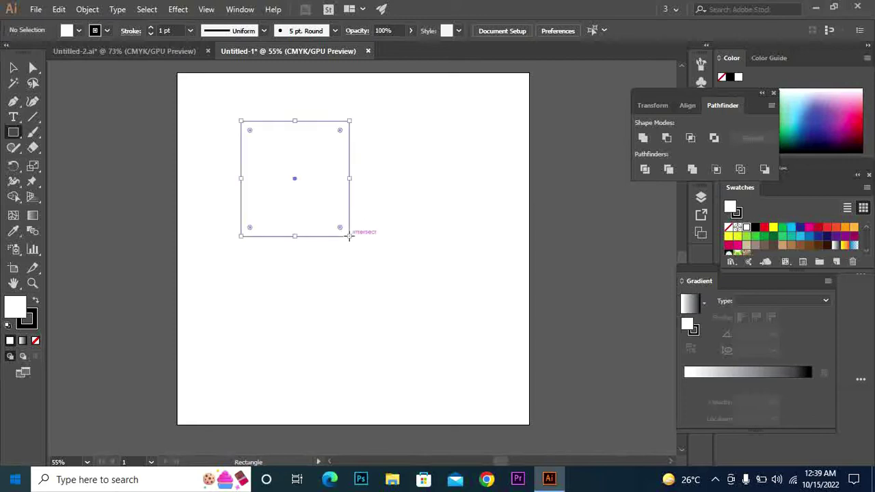
mouse_move(422, 148)
left_mouse_down()
mouse_move(319, 181)
mouse_move(314, 204)
left_mouse_up()
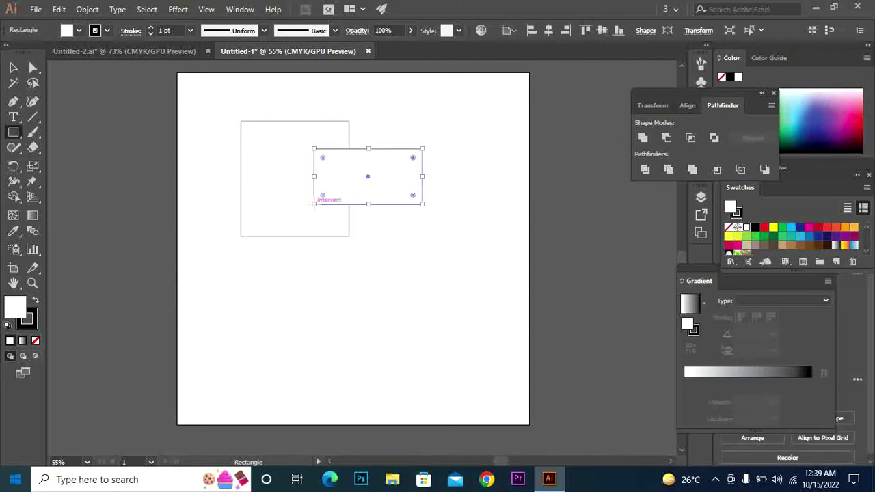
Step: Cut the front rectangle out of the large one with Pathfinder Minus Front and delete the notched shape
left_click(13, 67)
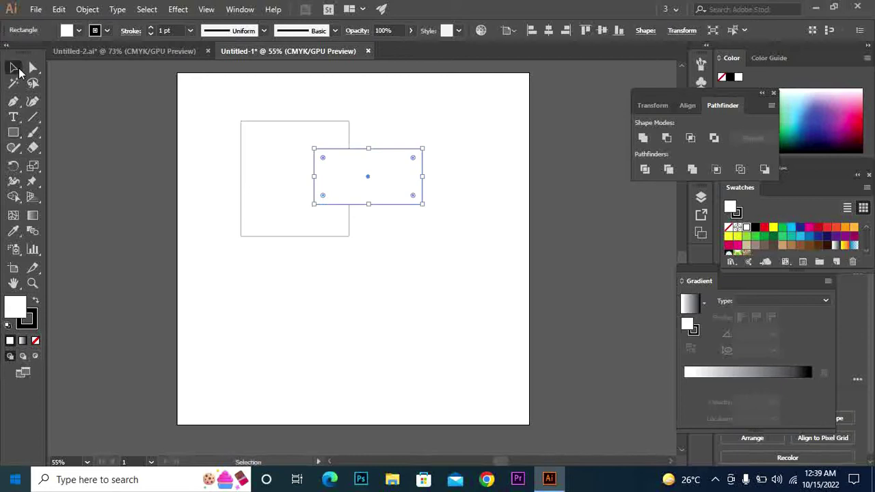
left_click_drag(420, 272, 476, 268)
left_click(667, 139)
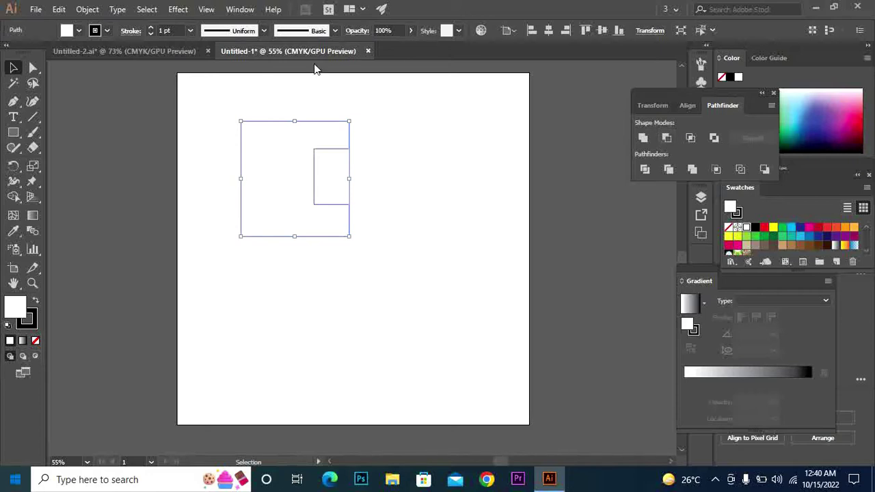
left_click(140, 147)
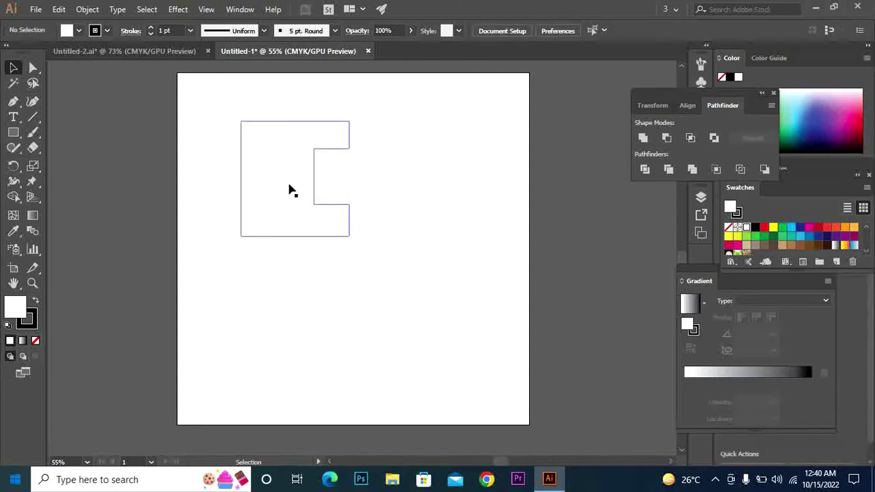
left_click(286, 224)
key("Delete")
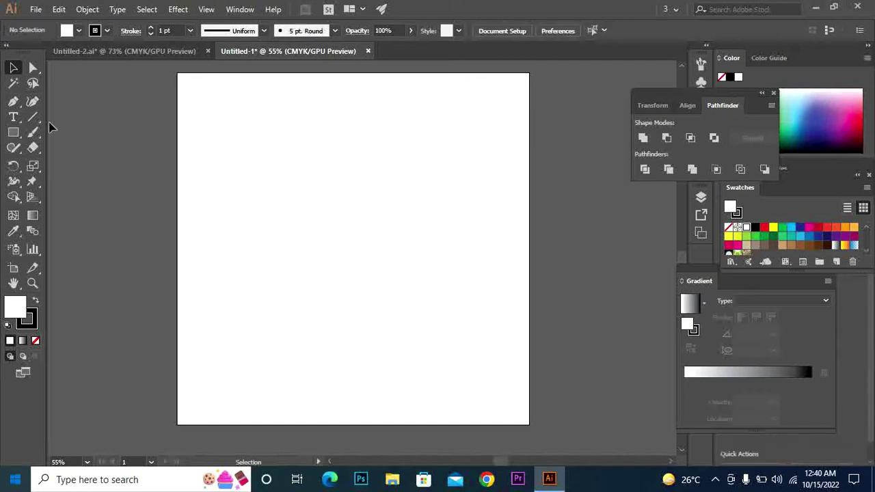
left_click(14, 134)
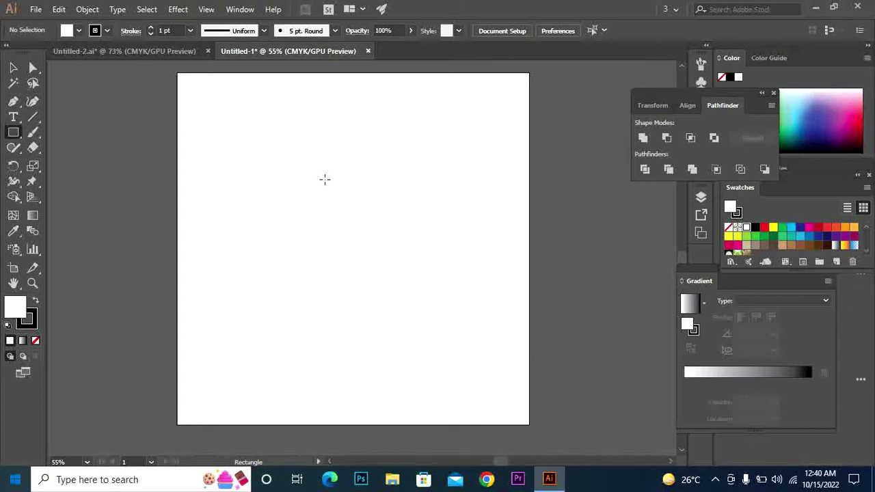
left_click_drag(325, 180, 368, 222)
key("ctrl+z")
Step: Draw a large circle in the upper middle of the artboard with the Ellipse tool
left_click_drag(13, 133, 68, 147)
left_click_drag(14, 135, 48, 158)
left_click_drag(344, 202, 373, 251)
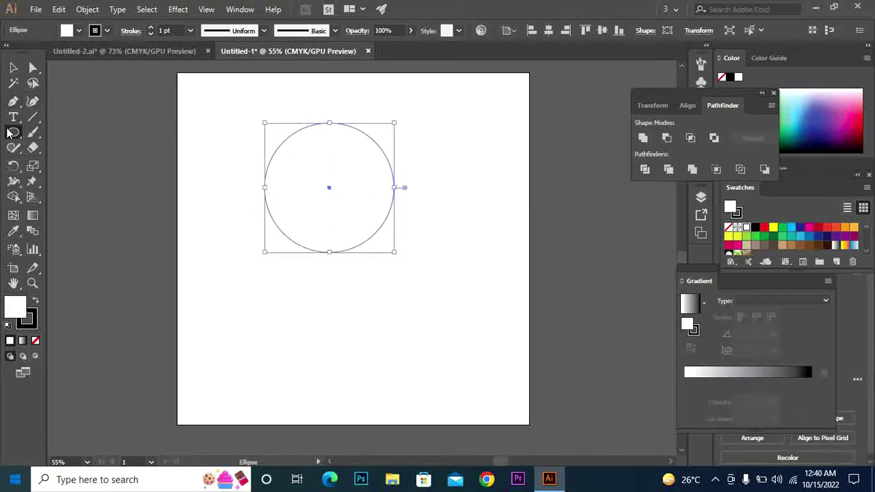
Step: Draw a small rounded square centred on the circle's top edge with the Rounded Rectangle tool
left_click_drag(14, 134, 79, 148)
left_click_drag(293, 110, 314, 149)
key("ctrl+z")
left_click_drag(327, 109, 339, 134)
key("ctrl+z")
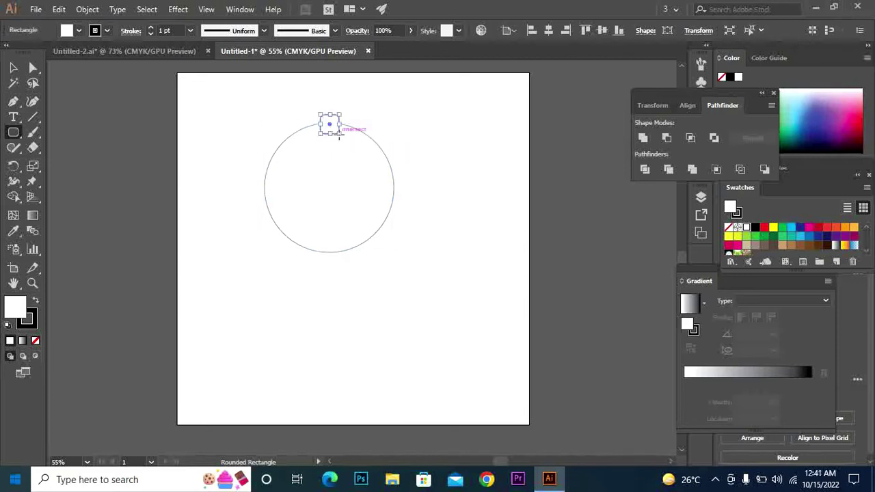
Step: Make a copy of the small rounded square rotated 30° about the large circle's centre
left_click(13, 165)
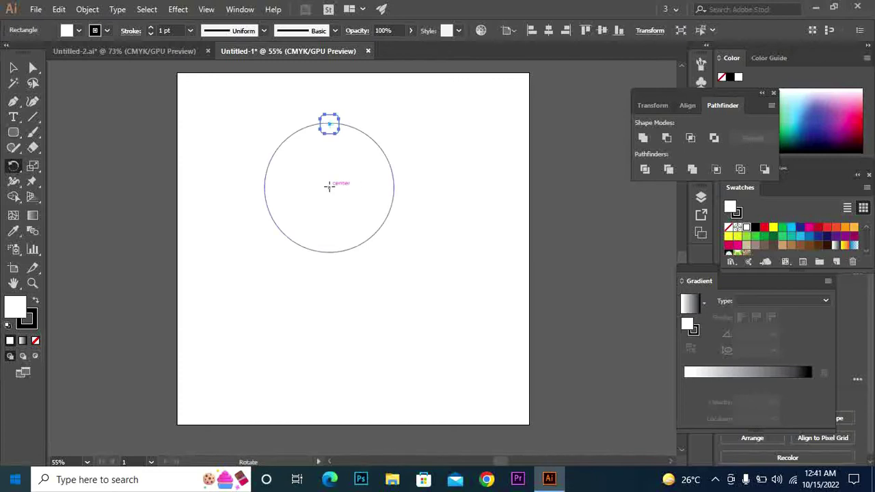
left_click(328, 185, "alt")
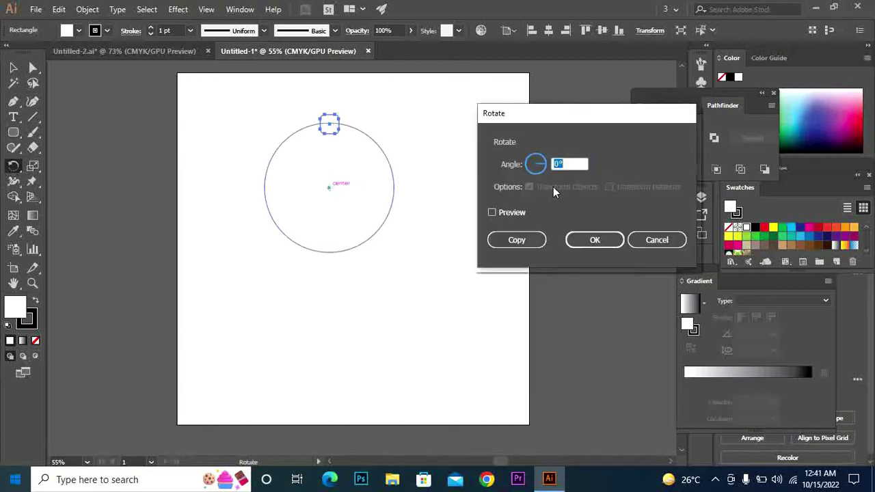
type("30")
left_click(520, 244)
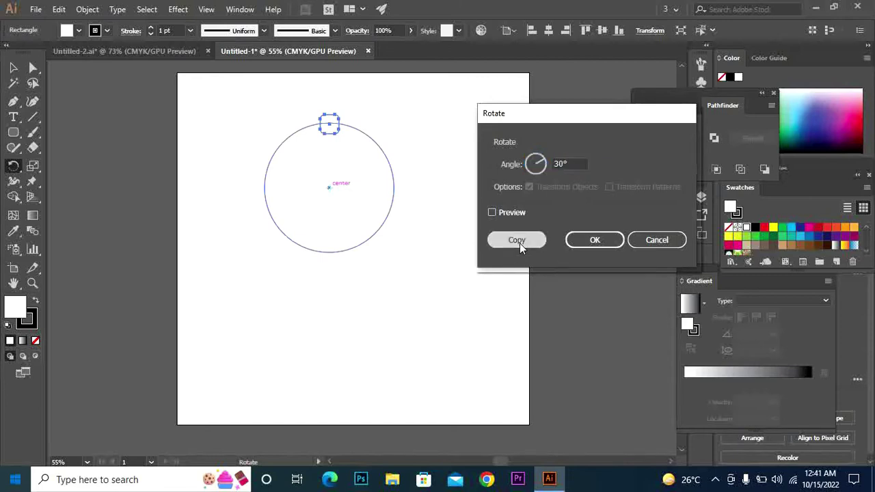
Step: Repeat the 30° rotated copy until twelve rounded squares are evenly spaced around the circle's whole edge
key("ctrl+d")
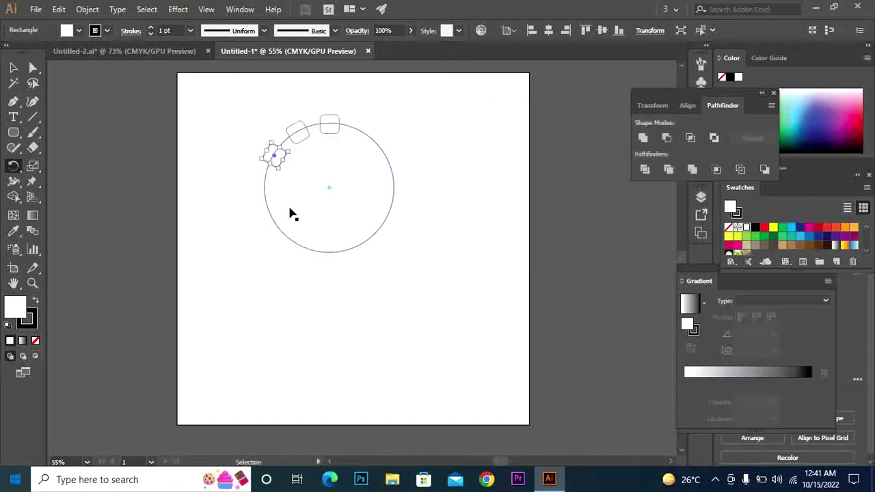
key("ctrl+d")
key("ctrl+d")
key("ctrl+d")
key("ctrl+d")
key("ctrl+d")
key("ctrl+d")
key("ctrl+d")
key("ctrl+d")
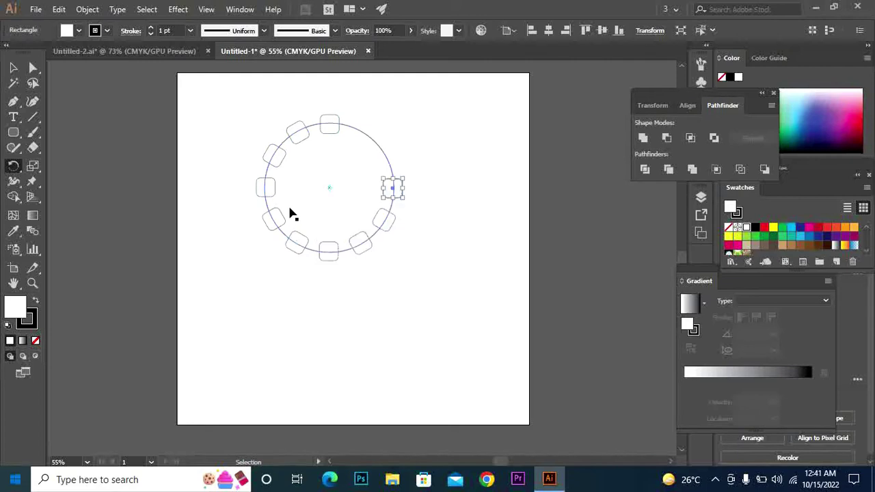
key("ctrl+d")
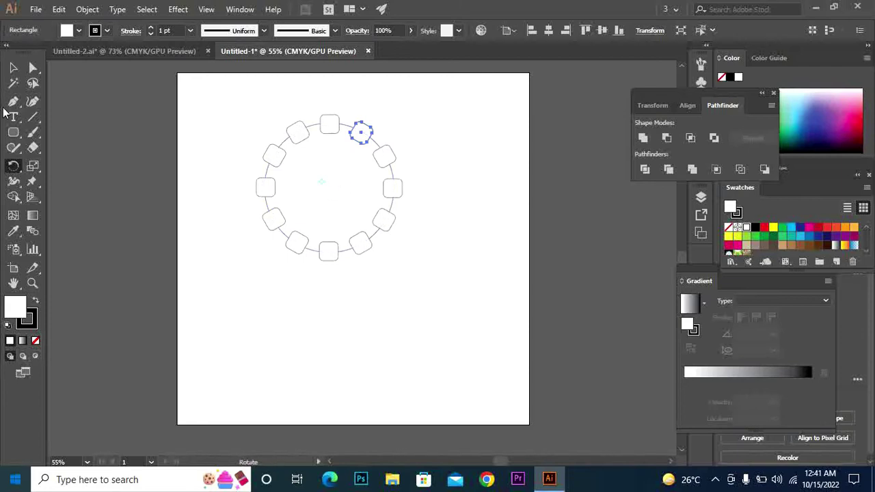
Step: Draw a small circle at the centre of the large circle with the Ellipse tool
left_click(13, 132)
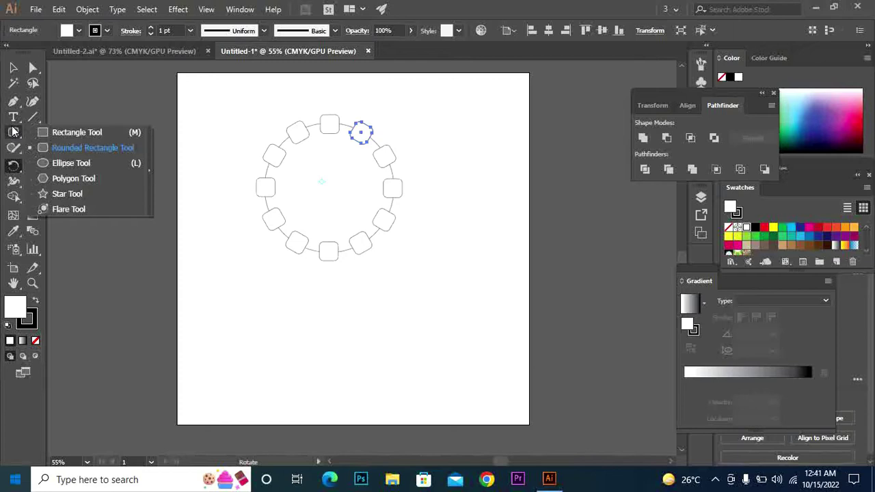
left_click(55, 162)
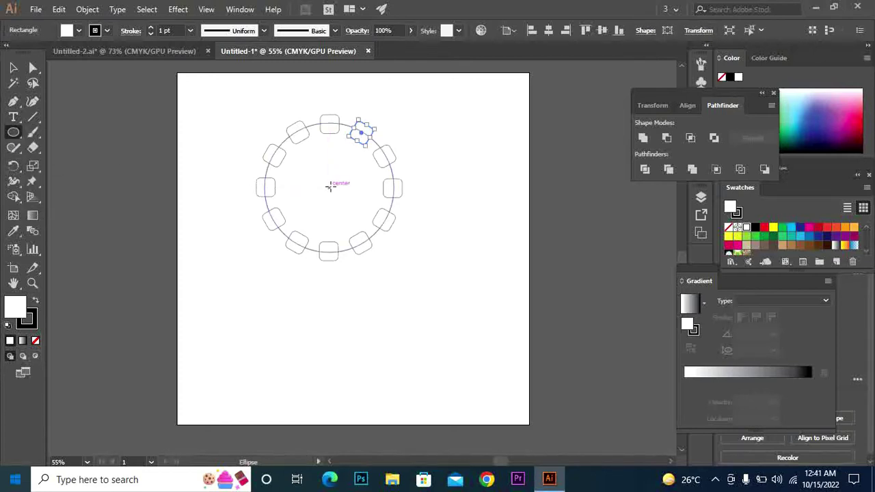
left_click_drag(330, 187, 337, 194)
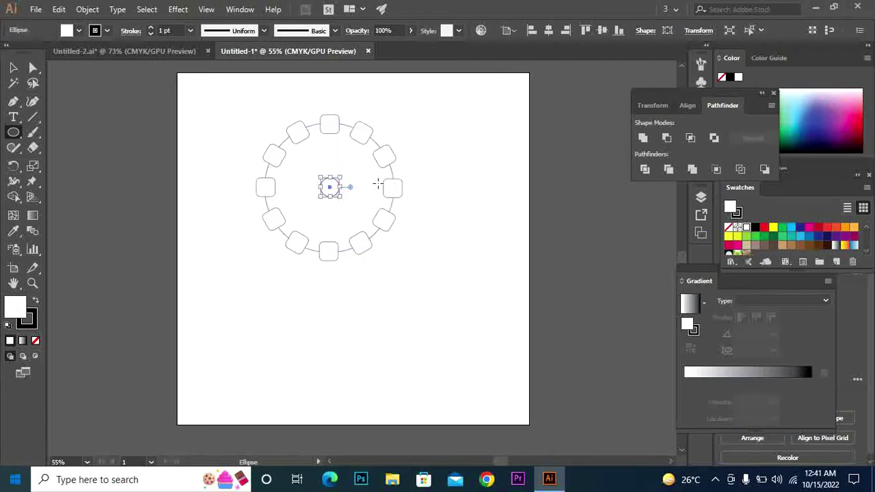
Step: Select both circles and all the rounded squares and fill them with red
key("v")
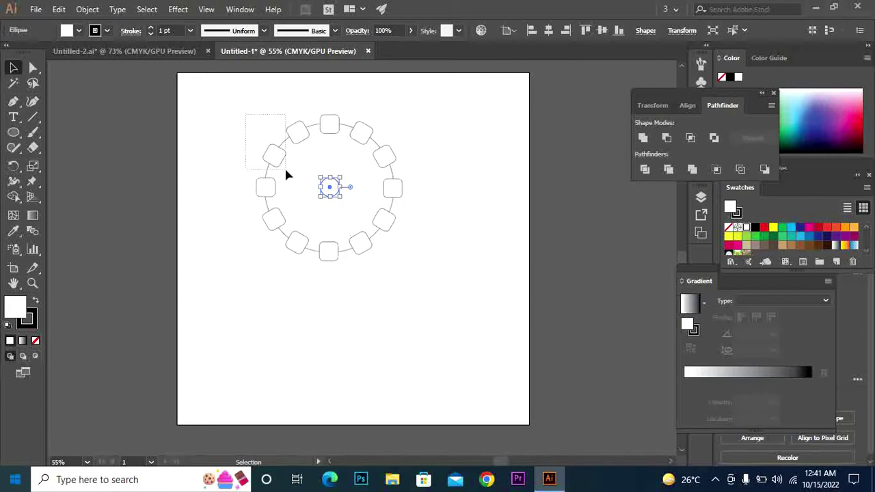
key("ctrl+a")
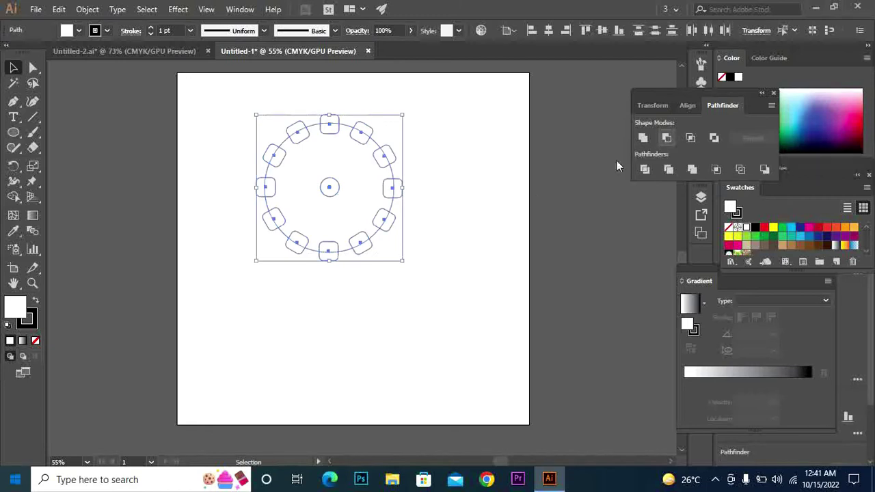
left_click(311, 229)
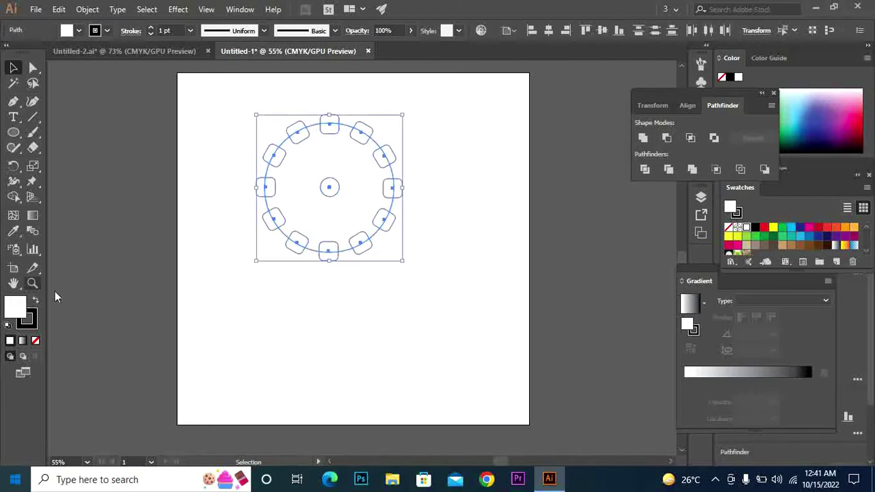
left_click(764, 227)
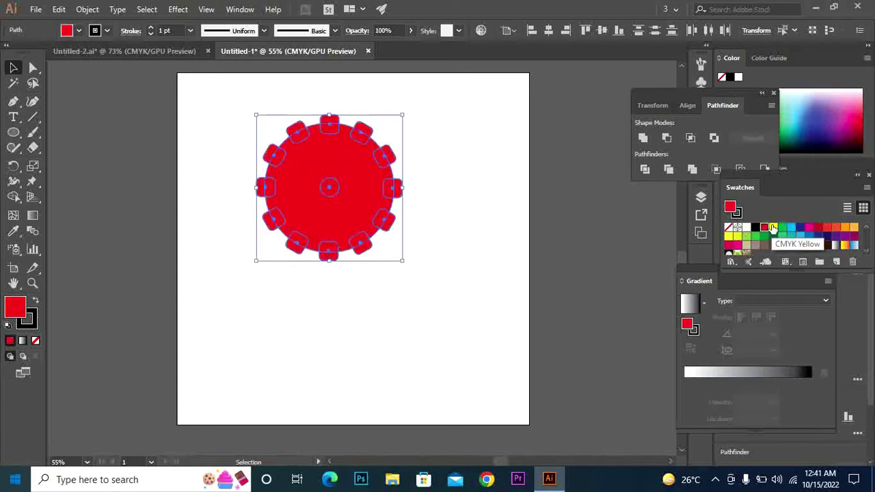
Step: Cut the rounded squares and small circle out of the large circle with Pathfinder Minus Front and delete the gear shape
left_click(667, 139)
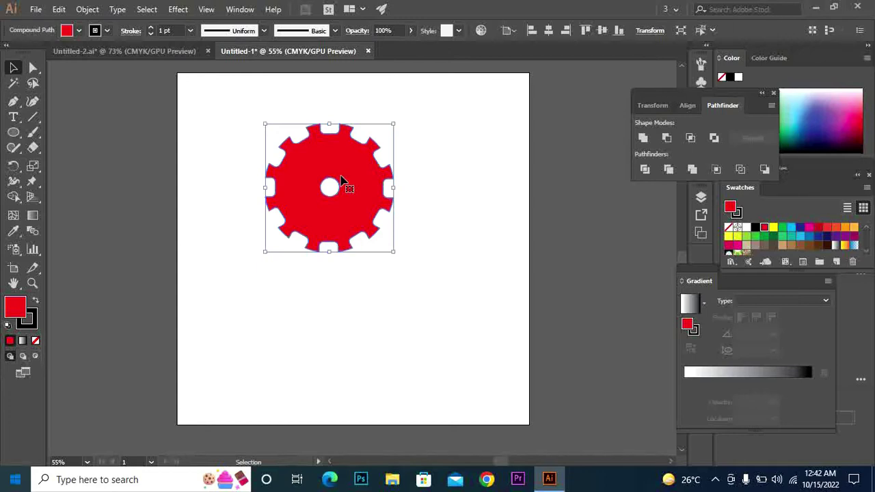
key("Delete")
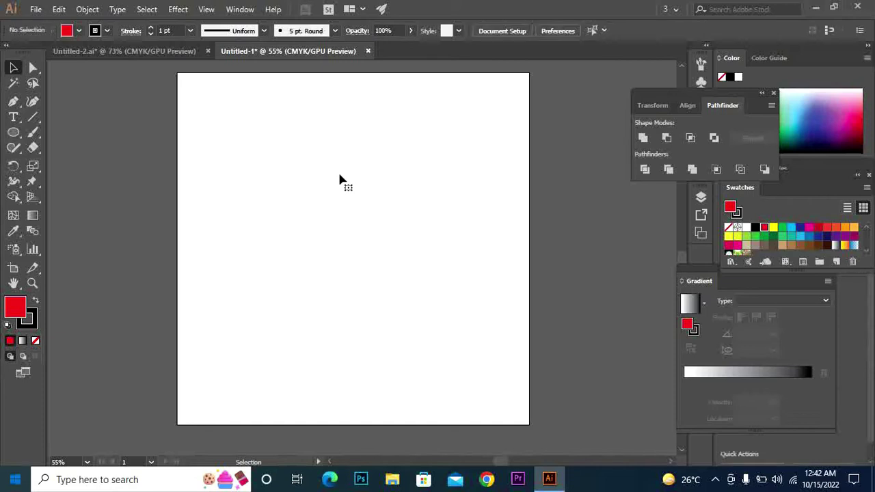
Step: Draw a red rectangle in the artboard's upper middle and a slightly taller one in front, overlapping its right side
left_click(13, 145)
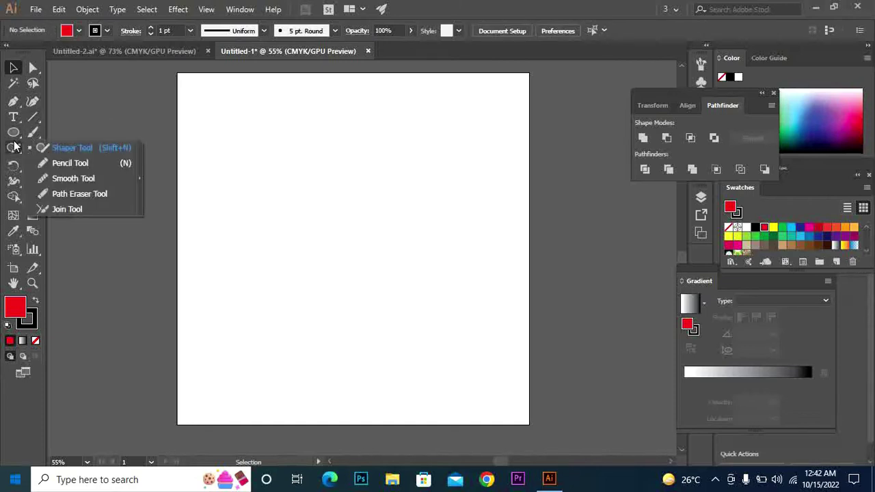
left_click(16, 135)
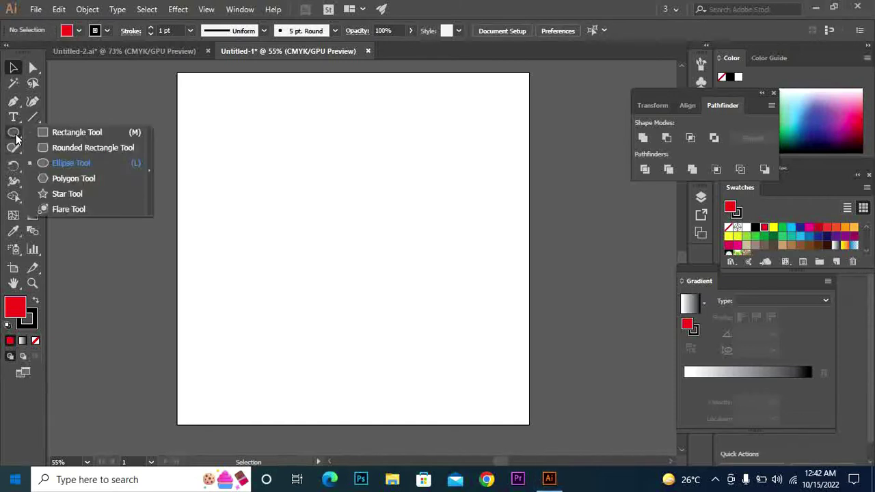
left_click(72, 135)
left_click_drag(266, 172, 396, 270)
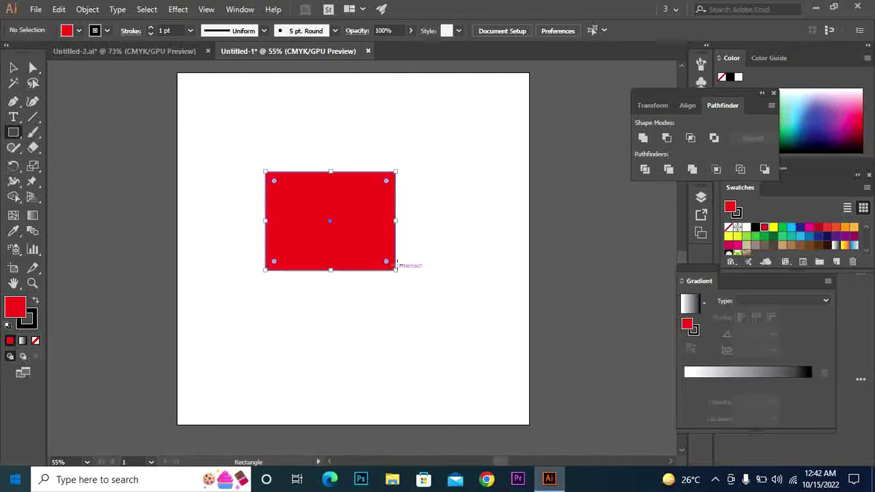
left_click_drag(469, 166, 353, 279)
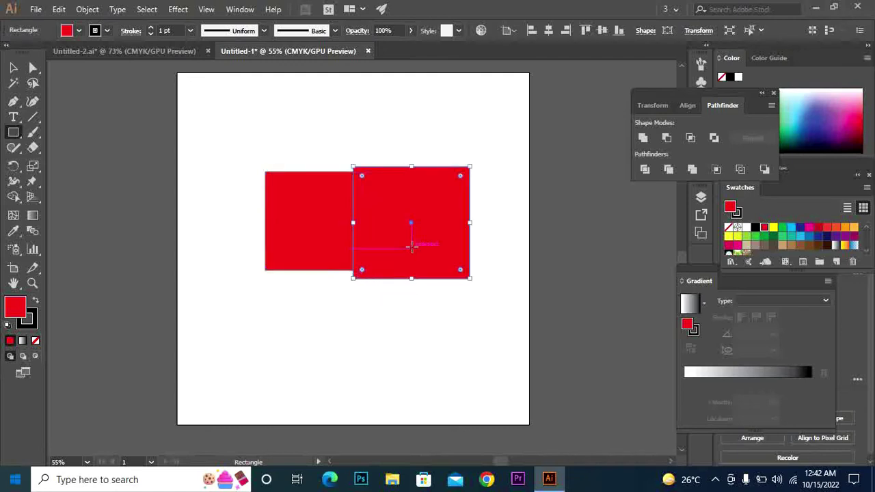
Step: Select both overlapping rectangles and keep only their shared area with Pathfinder Intersect
left_click(14, 69)
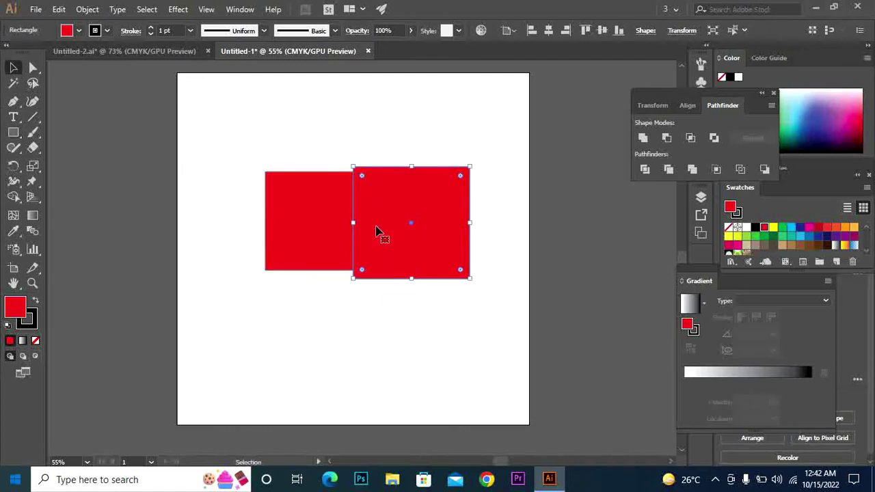
left_click(317, 228)
left_click(419, 228, "shift")
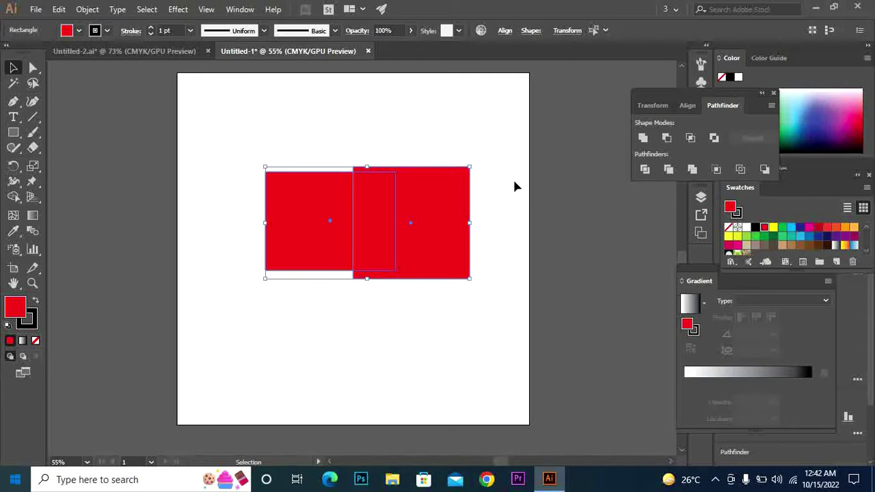
left_click(692, 138)
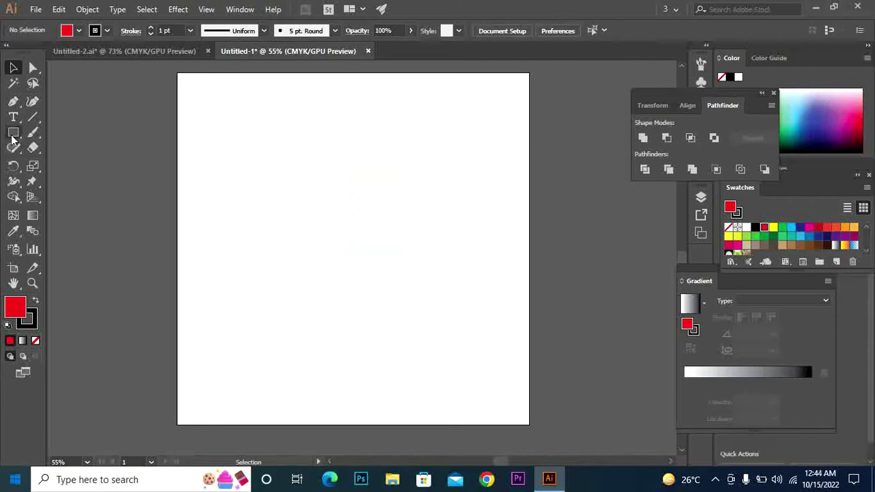
Step: Draw a red rectangle about 229 by 291 px and a slightly taller one in front, overlapping its right side
left_click(13, 133)
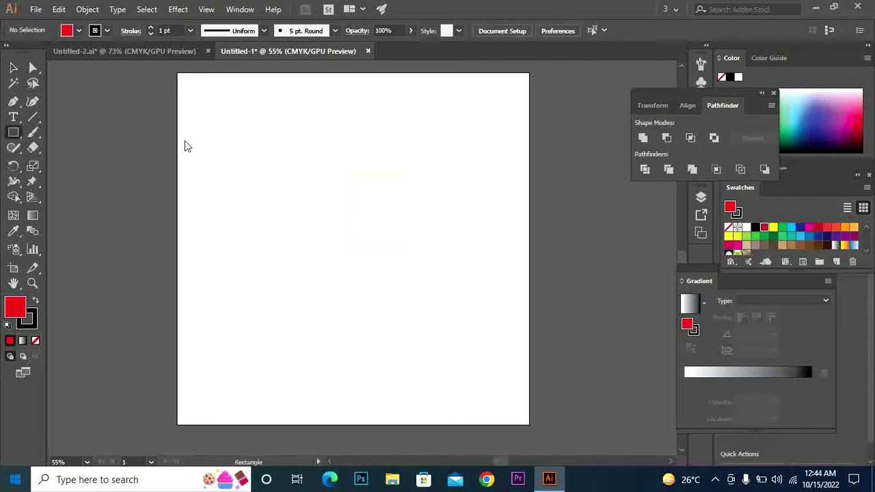
left_click_drag(280, 176, 362, 278)
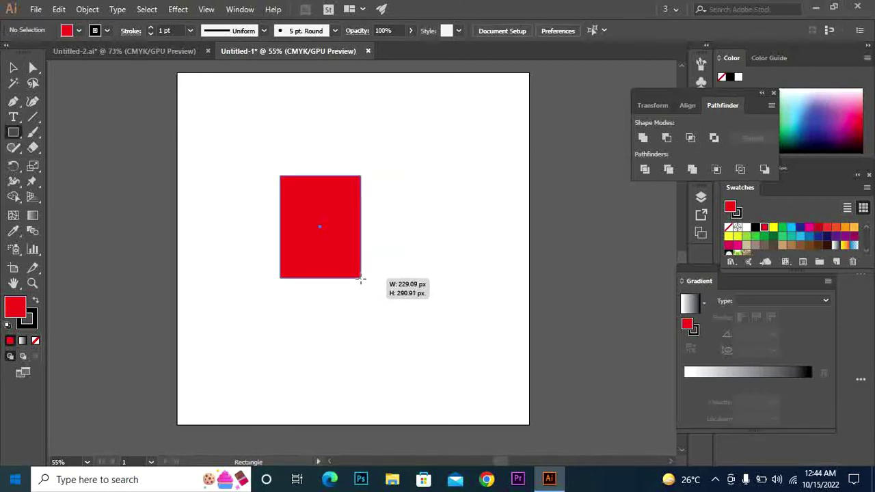
left_click_drag(416, 175, 328, 282)
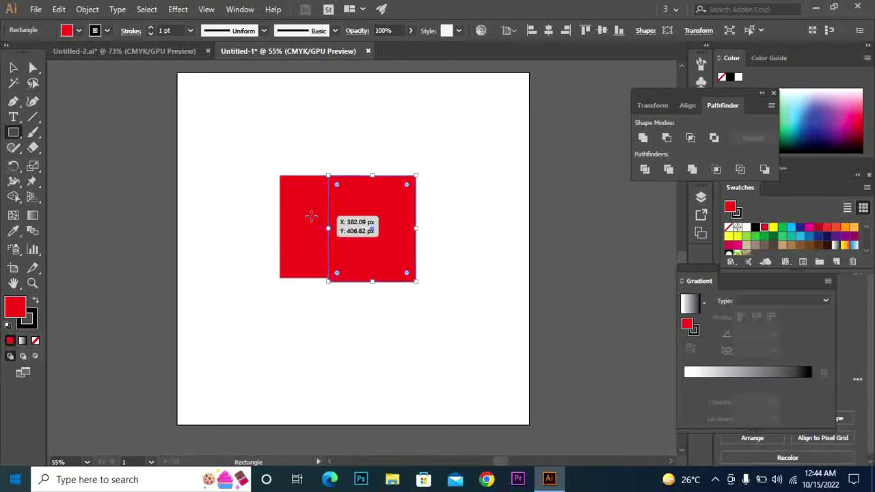
left_click(12, 68)
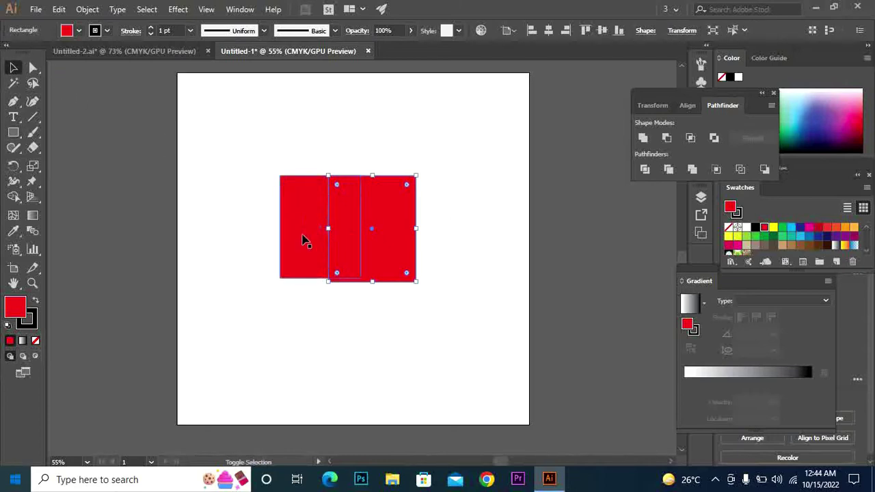
double_click(306, 242)
left_click(373, 243)
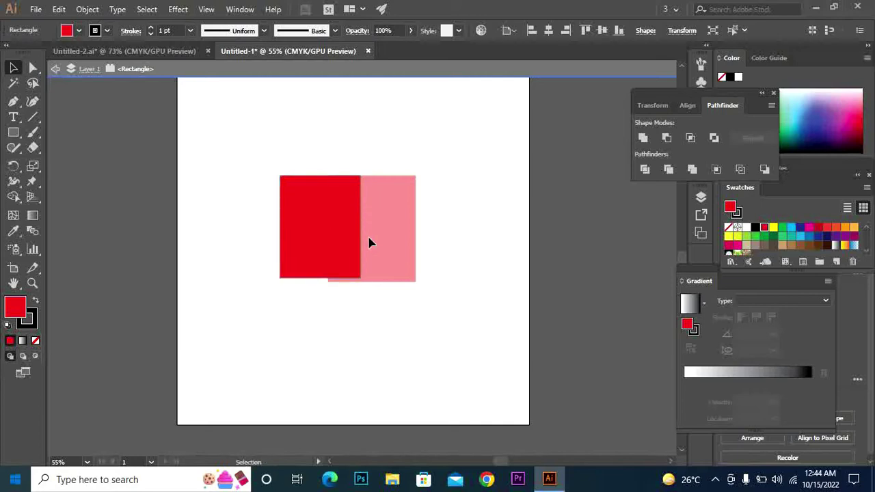
left_click(56, 68)
left_click(313, 227)
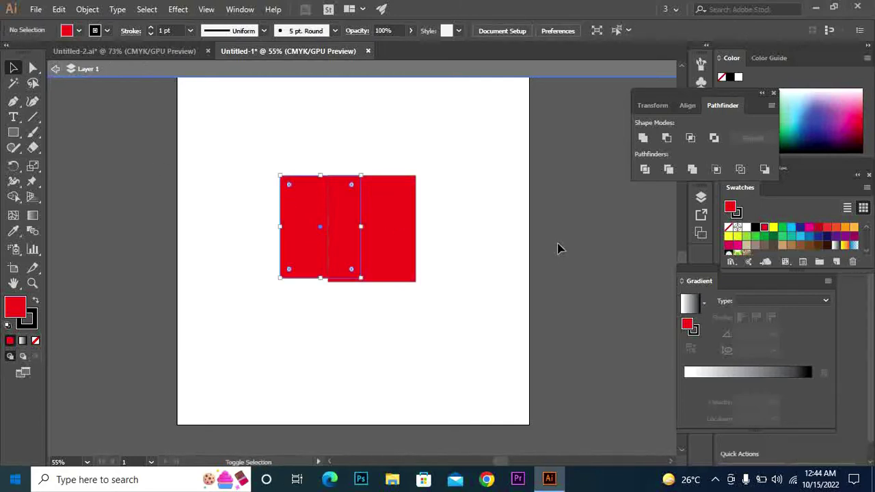
left_click(410, 240)
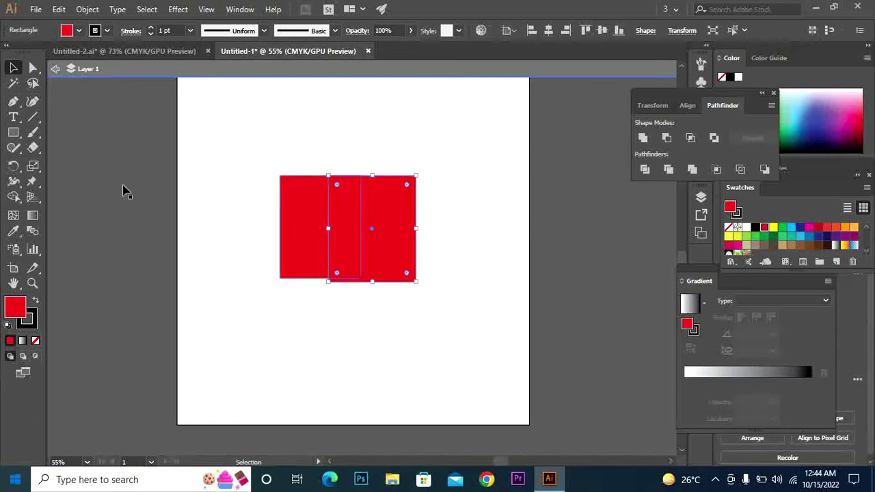
left_click(55, 68)
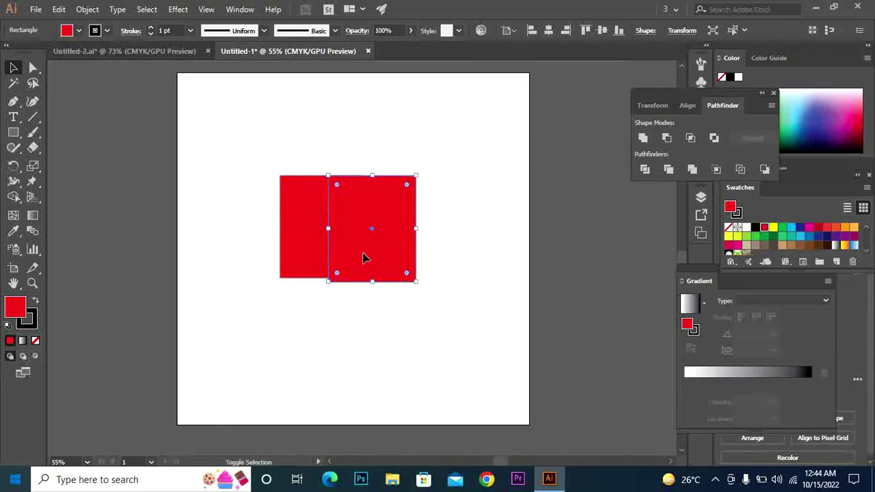
Step: Remove the overlapping area of the two selected rectangles with Pathfinder Exclude and delete the resulting group
left_click(298, 251, "shift")
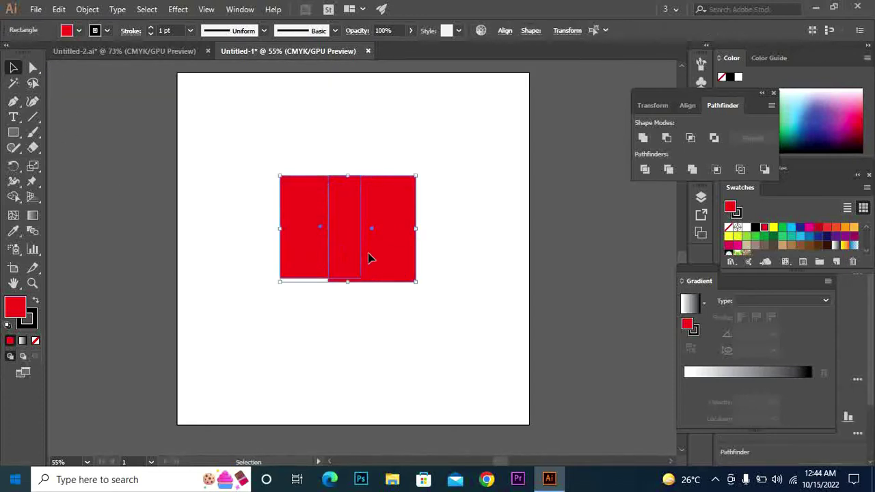
left_click(715, 138)
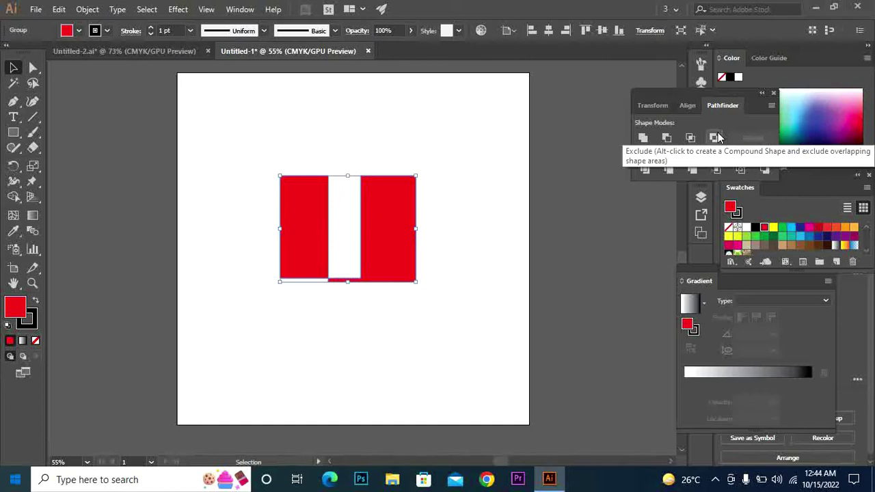
key("Delete")
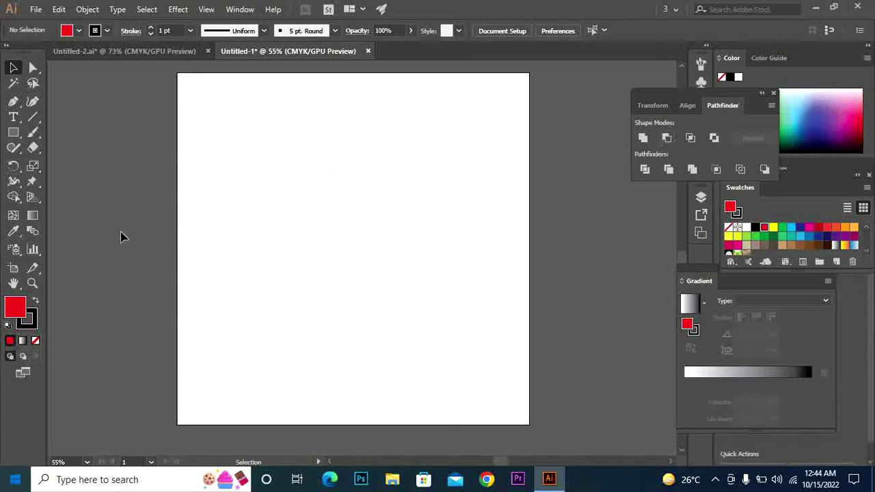
Step: Draw a large, nearly square red rectangle in the artboard's upper middle with the Rectangle tool
right_click(15, 135)
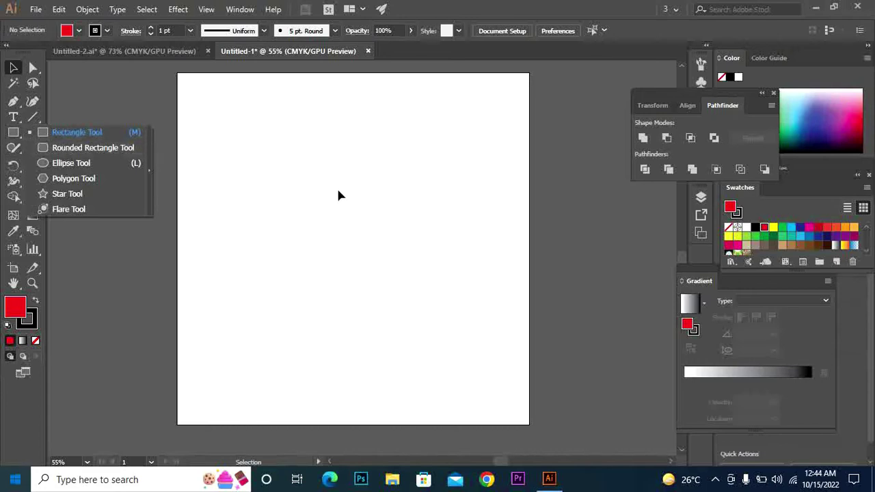
left_click(79, 136)
mouse_move(263, 153)
left_mouse_down()
mouse_move(311, 226)
mouse_move(377, 284)
mouse_move(405, 286)
left_mouse_up()
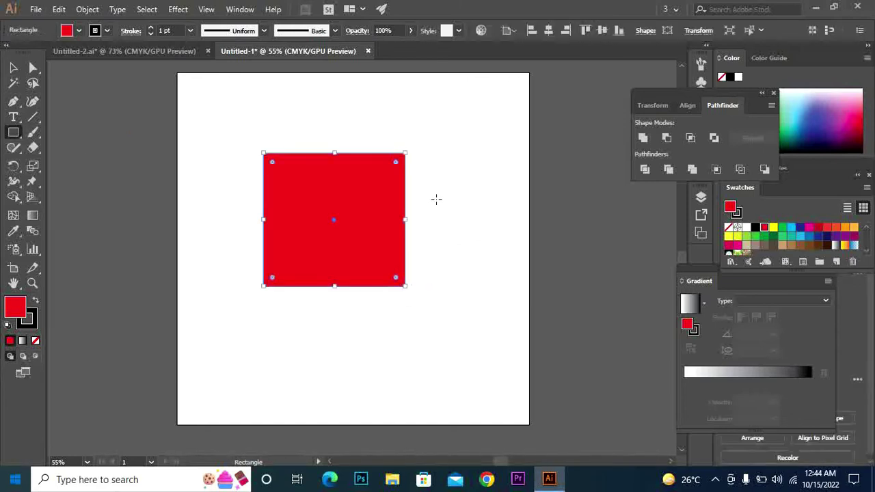
Step: Draw a second, slightly smaller nearly square red rectangle in front, overlapping the right half of the first one
left_click_drag(463, 161, 329, 286)
left_click_drag(209, 158, 134, 271)
key("Delete")
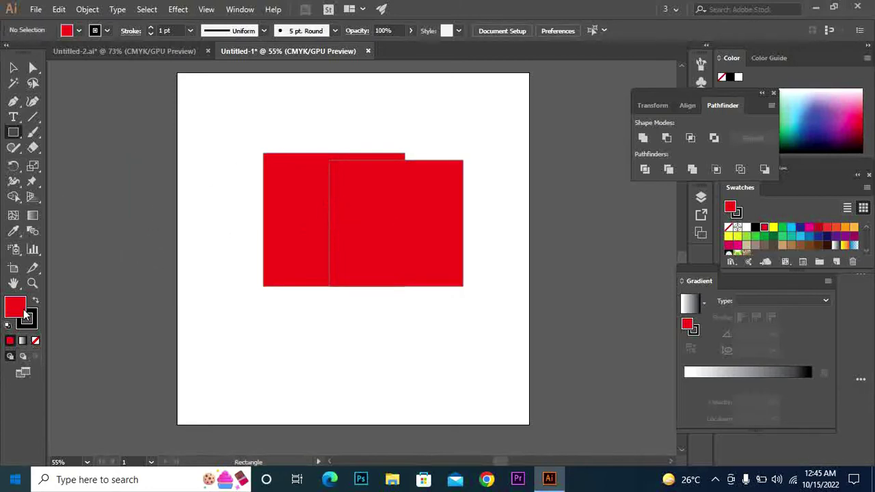
Step: Select both overlapping rectangles and set their stroke and fill to None
left_click(34, 342)
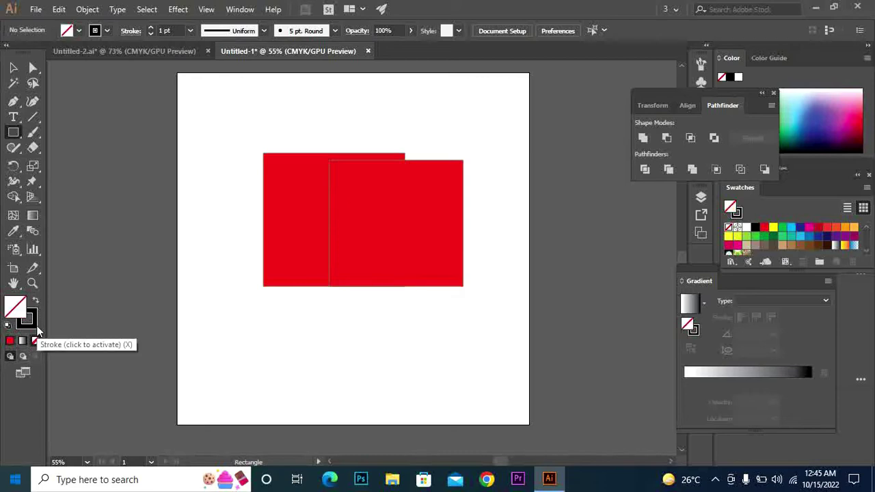
left_click(34, 326)
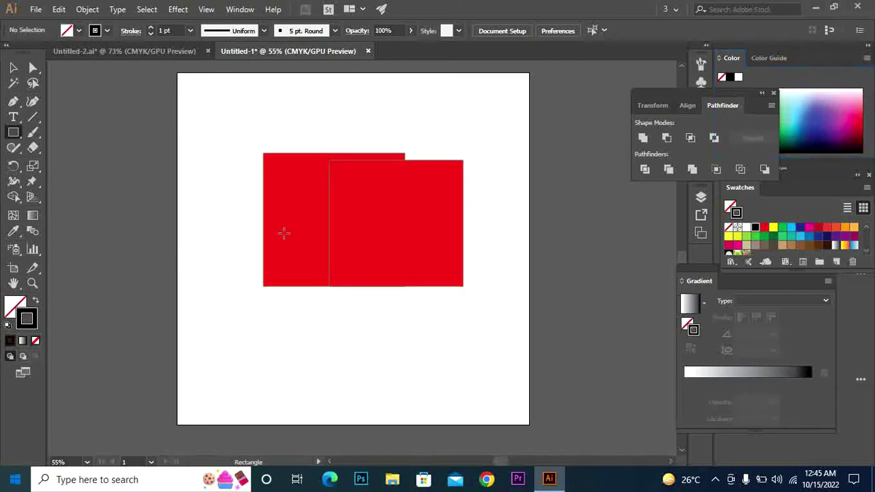
left_click(13, 69)
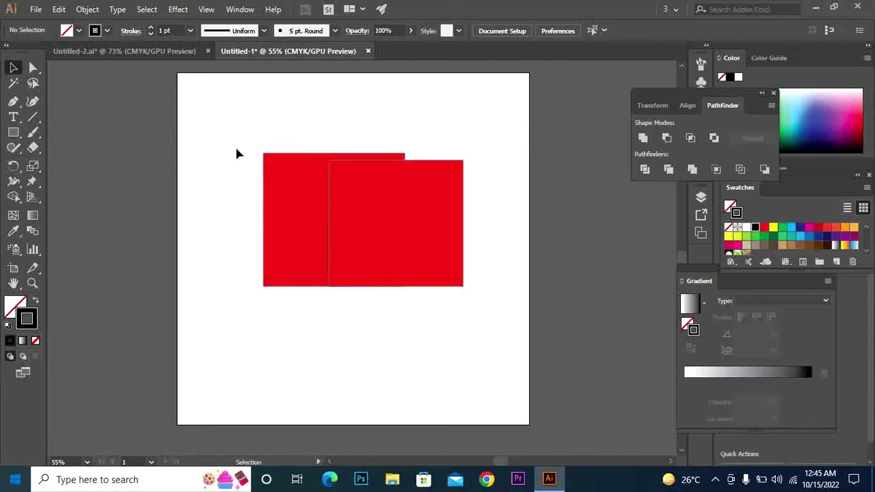
left_click_drag(237, 149, 497, 305)
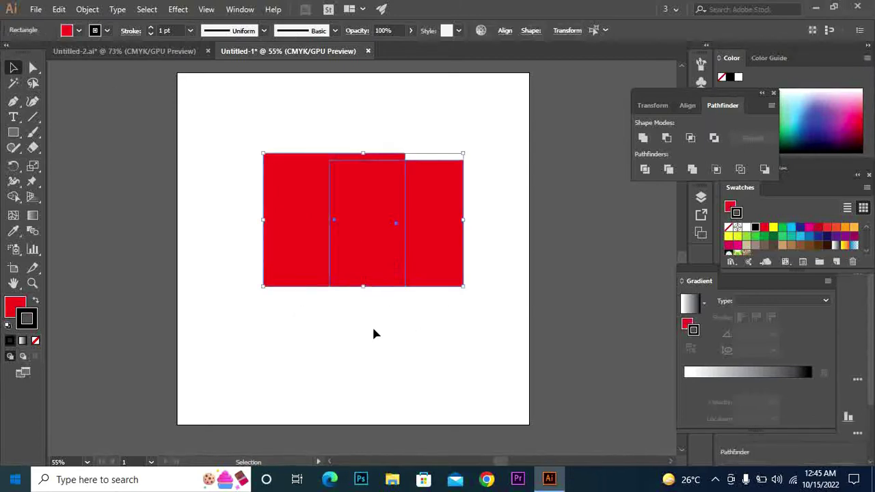
left_click(36, 342)
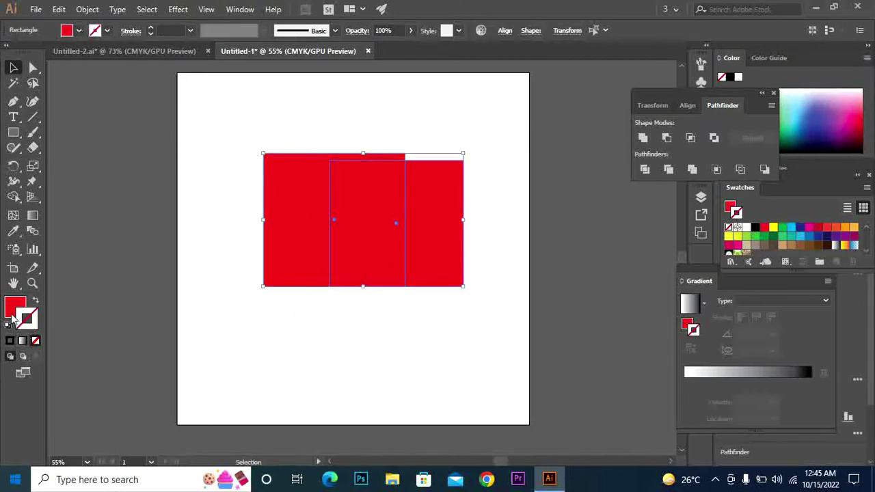
left_click(39, 340)
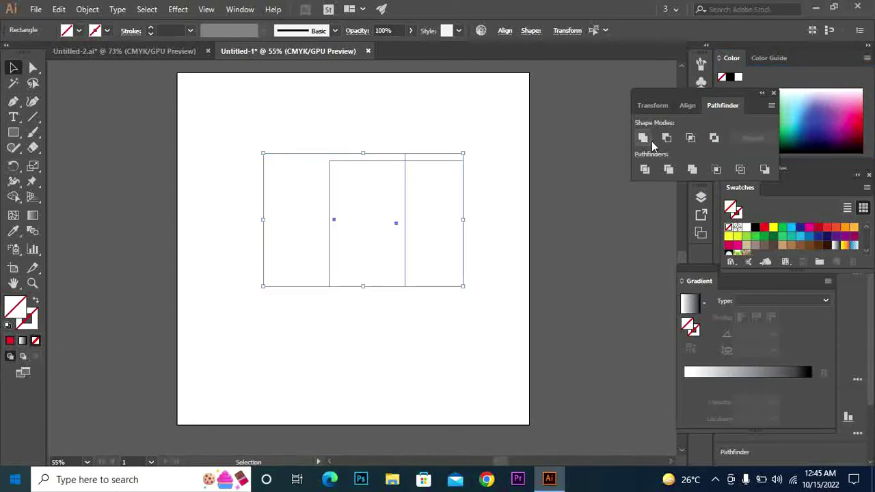
Step: Split the selected rectangles along their overlap with Pathfinder Divide and ungroup the result
left_click(651, 173)
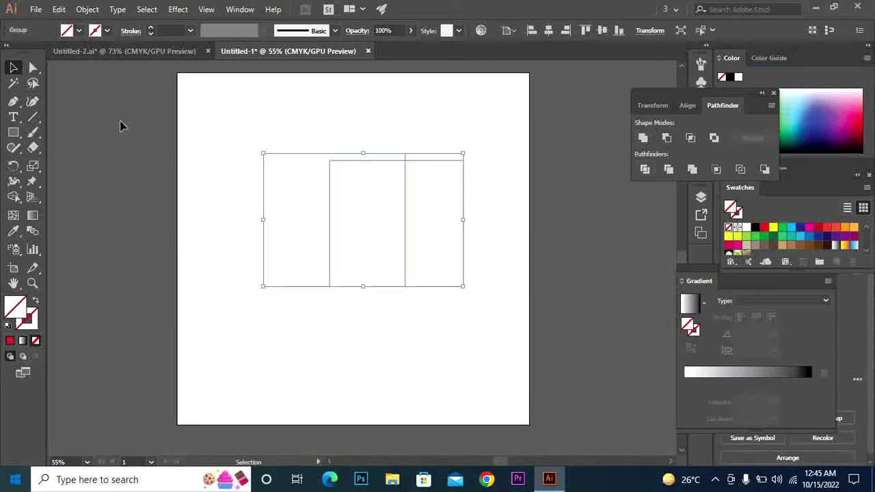
right_click(342, 201)
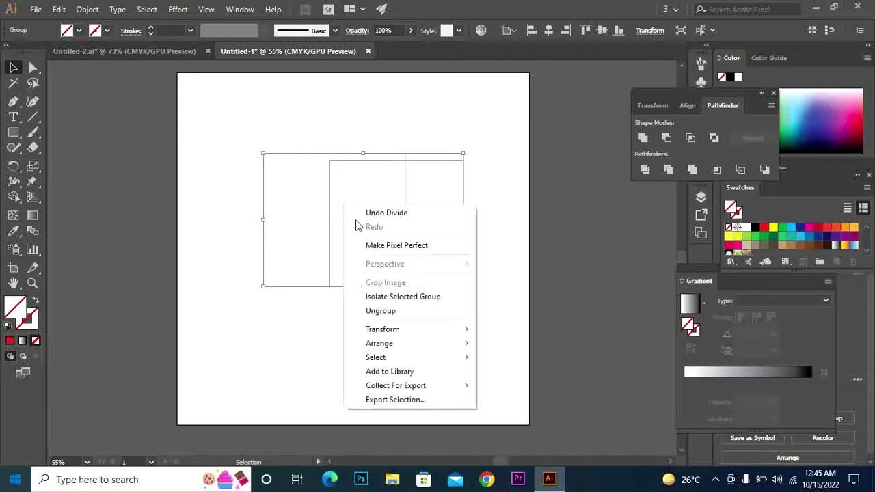
left_click(385, 311)
left_click(385, 311)
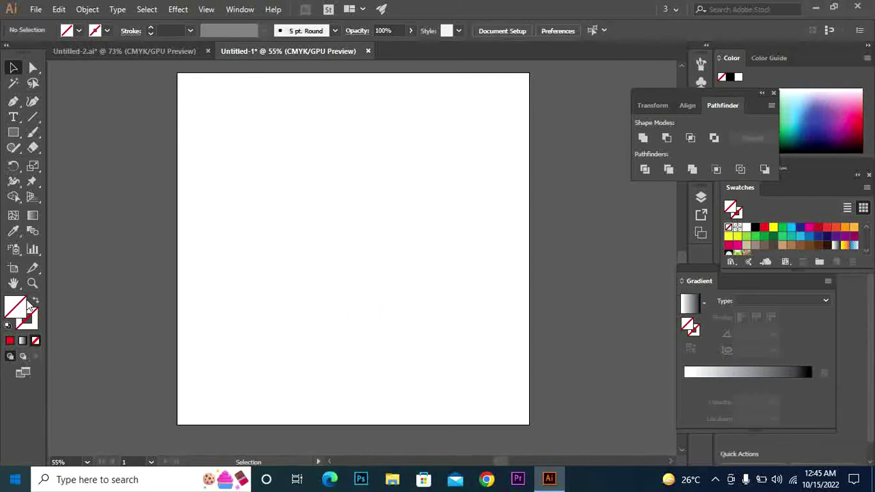
Step: Fill all the divided pieces with CMYK Yellow and pull the three pieces apart from one another
left_click_drag(463, 291, 464, 291)
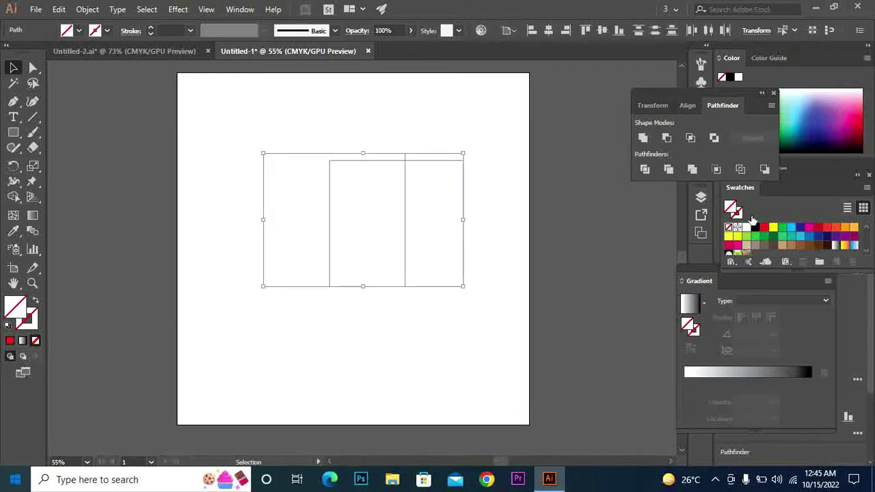
left_click(773, 227)
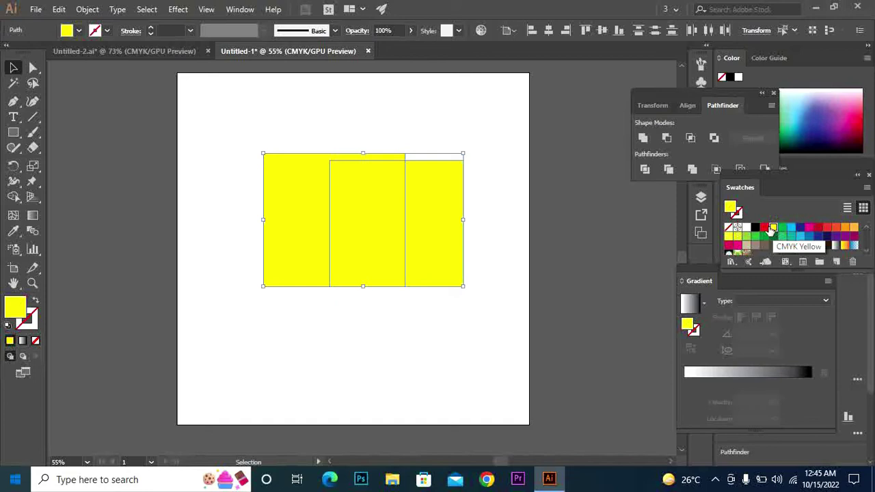
left_click(495, 252)
left_click_drag(455, 251, 523, 277)
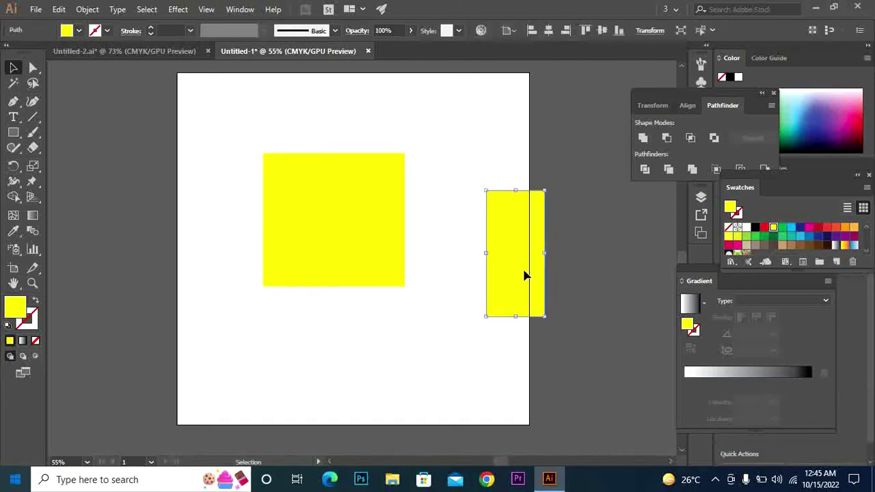
left_click_drag(387, 243, 383, 352)
left_click_drag(307, 205, 226, 224)
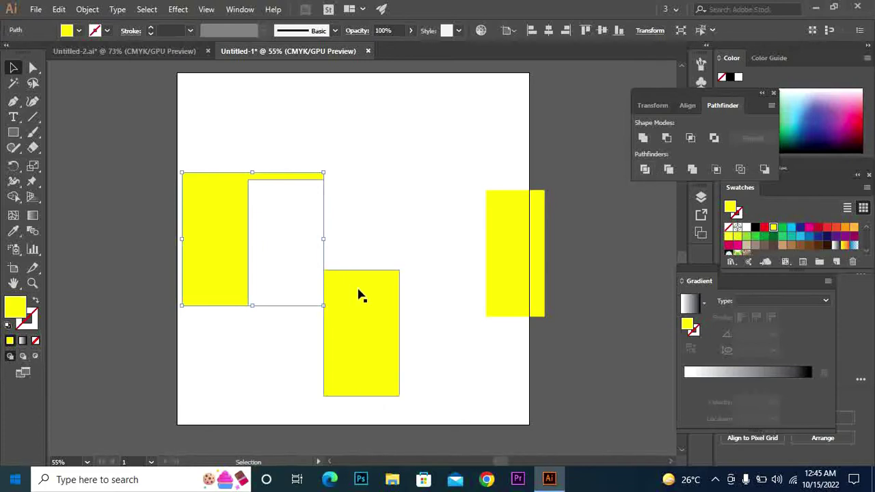
Step: Undo the moves of the divided pieces and clear them all from the artboard
key("ctrl+z")
key("ctrl+z")
key("ctrl+z")
key("ctrl+z")
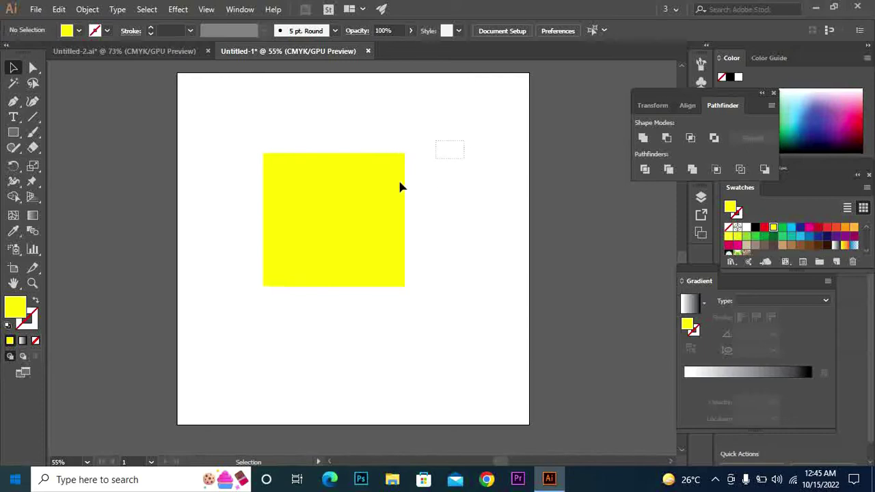
key("ctrl+z")
key("ctrl+z")
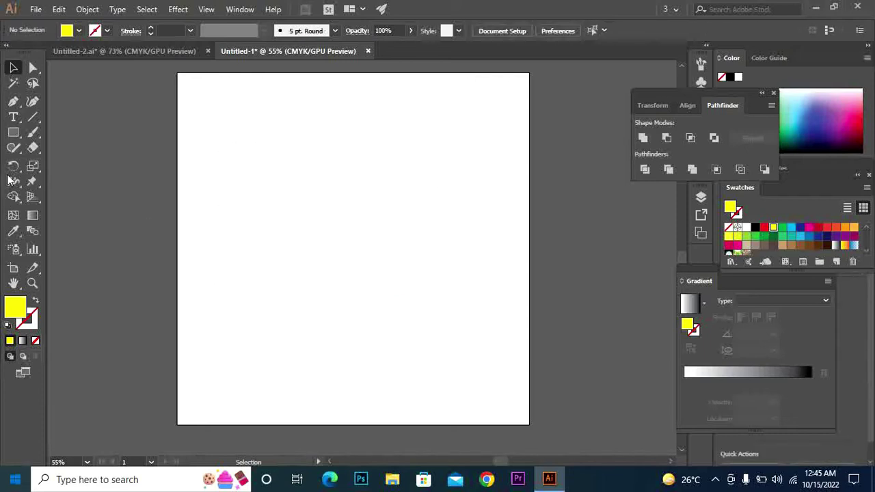
Step: Draw a large, slightly upright yellow ellipse near the artboard's center with the Ellipse tool
left_click(13, 132)
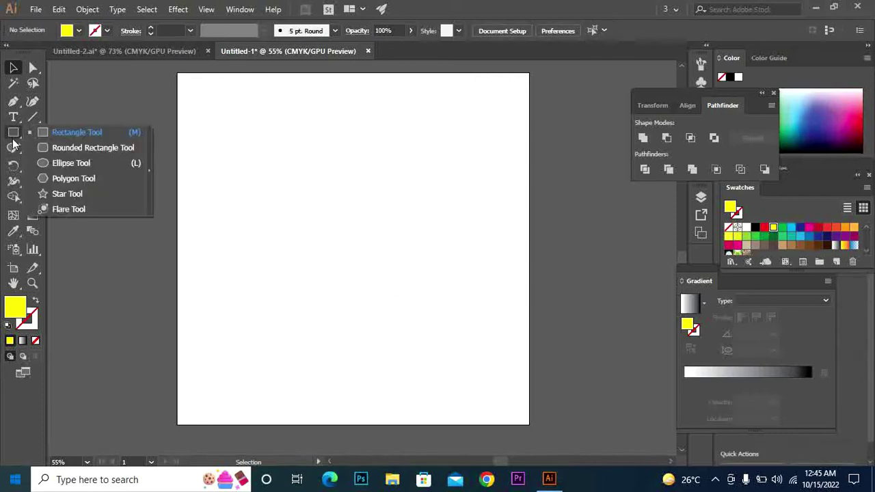
left_click(61, 162)
left_click_drag(320, 165, 453, 318)
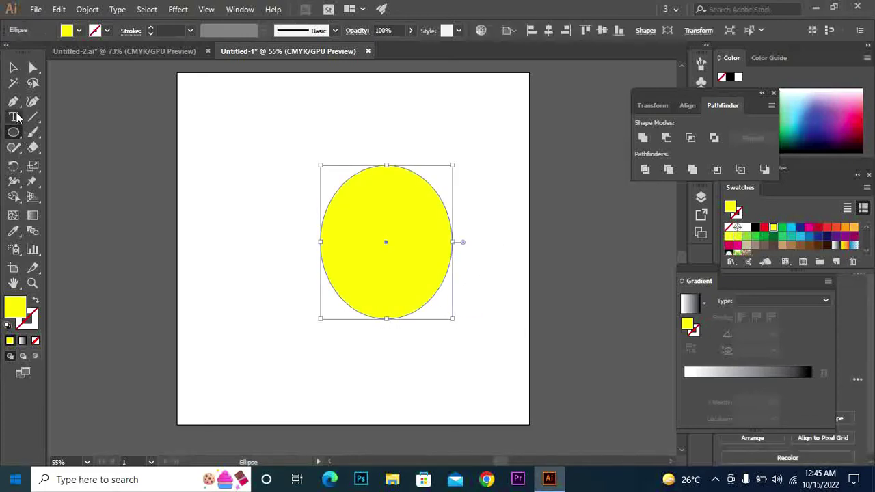
Step: Draw a wavy Pen path from above the ellipse down through it to just below its lower edge, with no fill
left_click(13, 102)
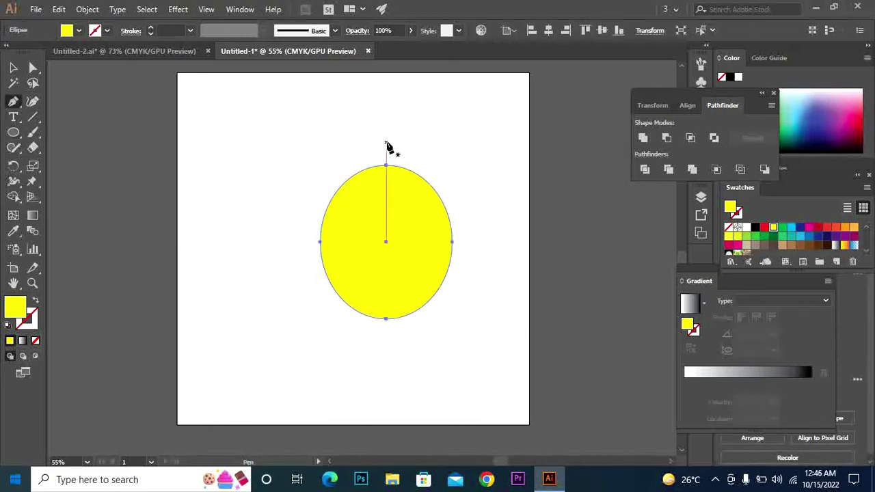
left_click(386, 142)
left_click_drag(376, 199, 400, 219)
left_click_drag(382, 250, 398, 277)
left_click_drag(396, 284, 417, 284)
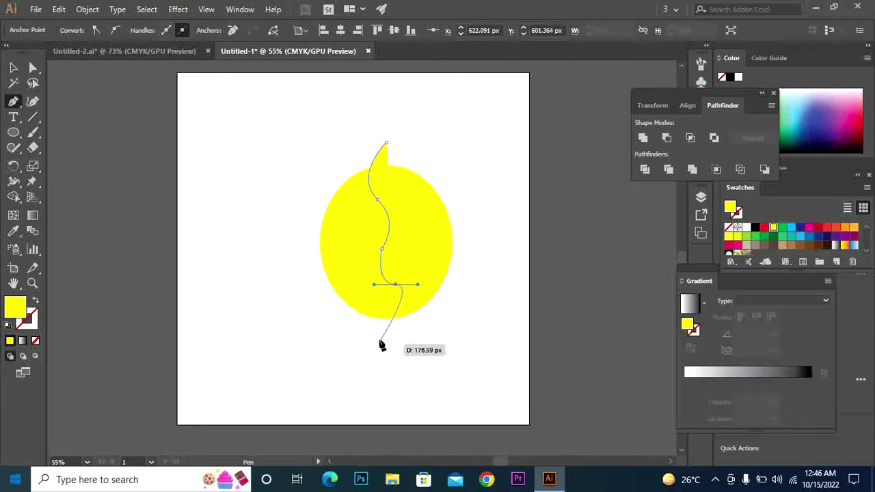
left_click_drag(396, 322, 378, 342)
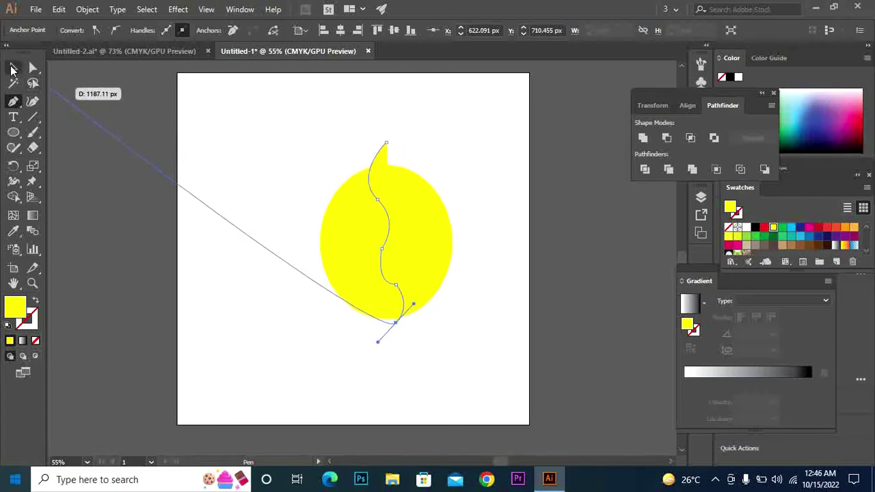
left_click(37, 340)
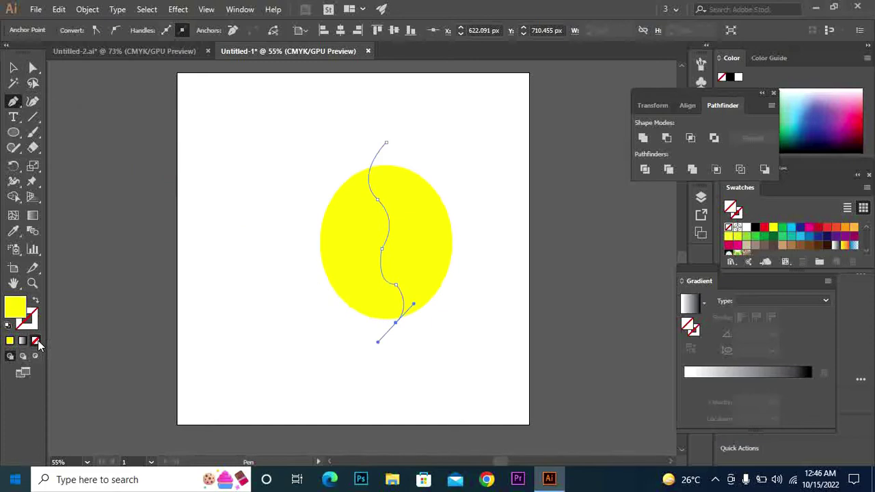
Step: Select the wavy path together with the ellipse, split the ellipse with Pathfinder Divide and ungroup the result
left_click(13, 69)
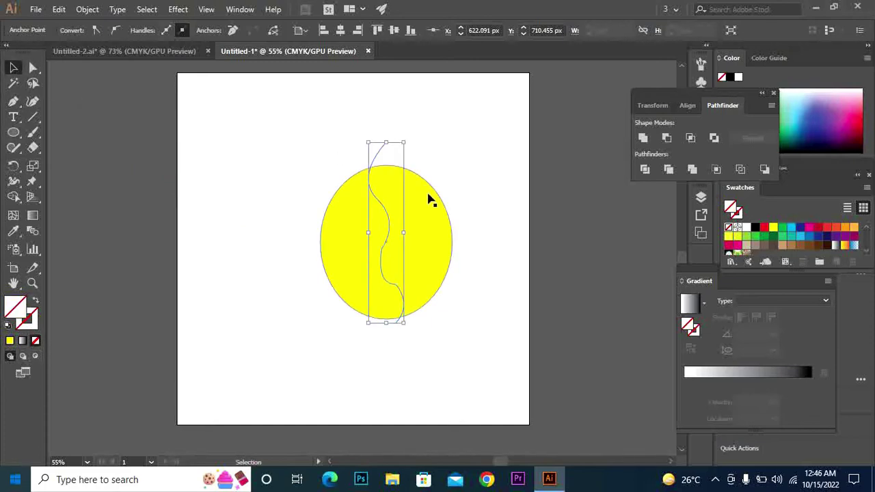
left_click(430, 246, "shift")
left_click(649, 167)
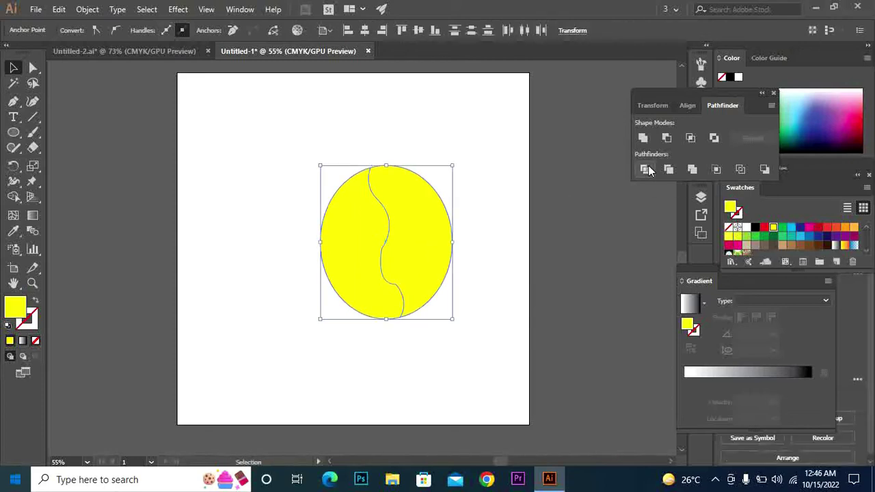
right_click(431, 247)
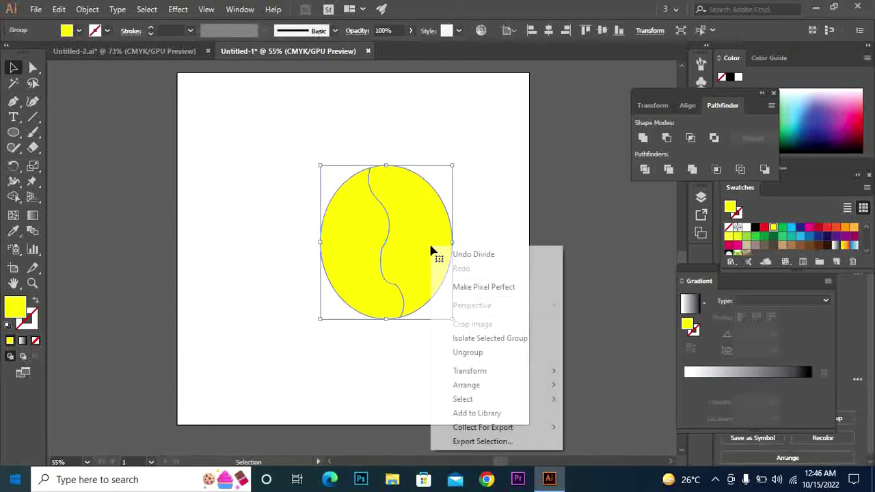
left_click(469, 353)
Step: Shift the divided ellipse slightly to the right and pull its left half away to the artboard's left edge
mouse_move(422, 223)
left_mouse_down()
mouse_move(488, 217)
mouse_move(426, 231)
mouse_move(434, 229)
left_mouse_up()
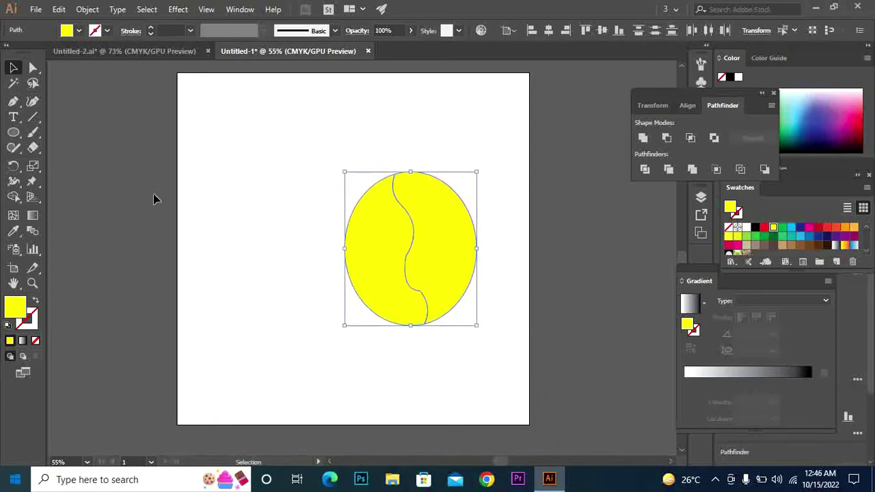
left_click(253, 186)
left_click_drag(383, 289, 186, 336)
mouse_move(442, 249)
left_mouse_down()
mouse_move(504, 220)
mouse_move(432, 246)
left_mouse_up()
Step: Undo the move of the ellipse's left half and delete both halves
key("ctrl+z")
key("ctrl+z")
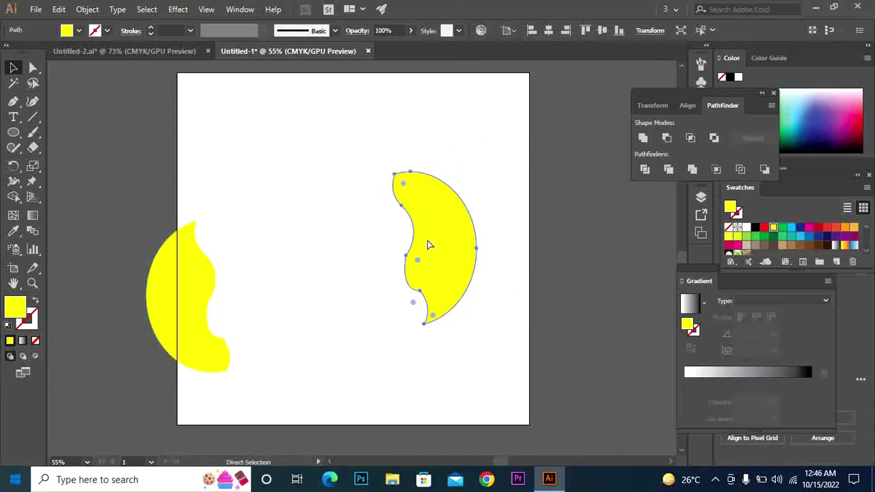
key("ctrl+z")
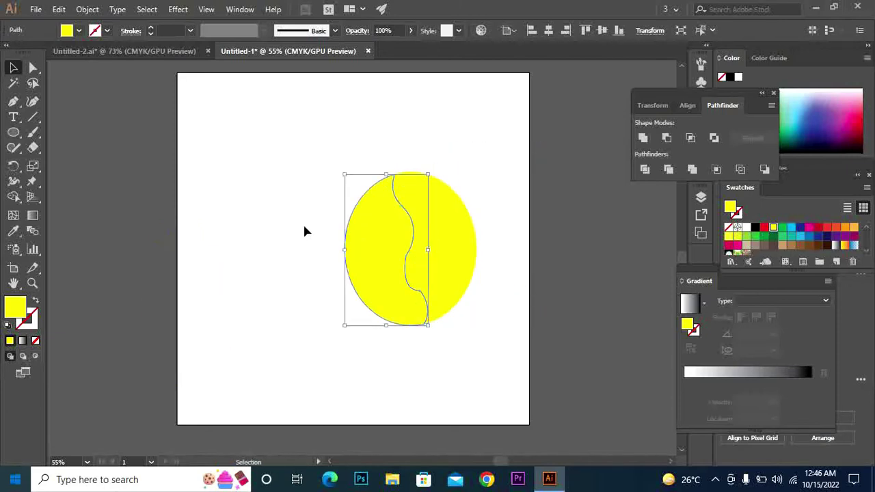
left_click_drag(319, 180, 545, 378)
key("Delete")
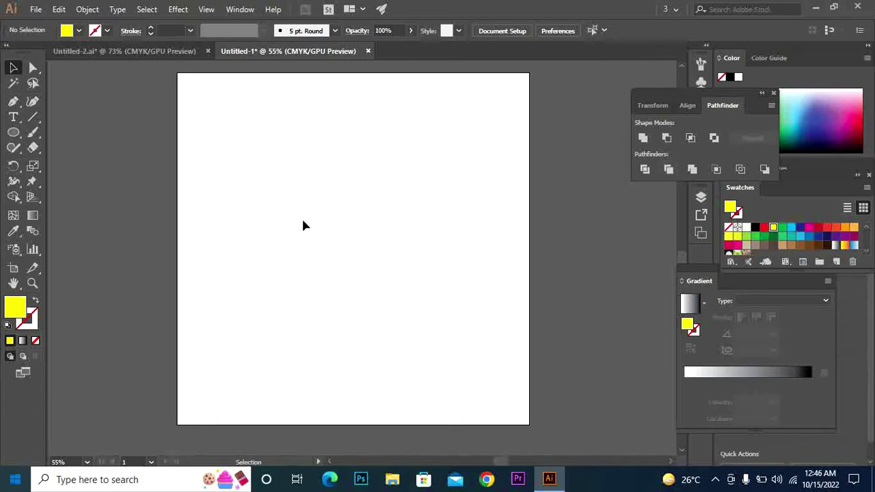
Step: Draw a cluster of five overlapping yellow circles and ellipses, descending from a large circle to a wide, flat ellipse in front
left_click(13, 132)
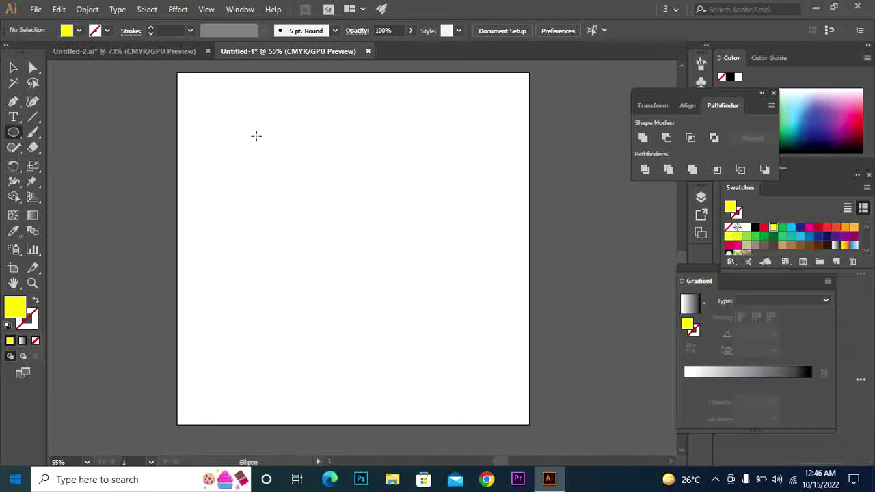
mouse_move(258, 136)
left_mouse_down()
mouse_move(312, 206)
mouse_move(341, 230)
mouse_move(341, 219)
left_mouse_up()
left_click_drag(366, 178, 304, 234)
left_click_drag(275, 276, 336, 199)
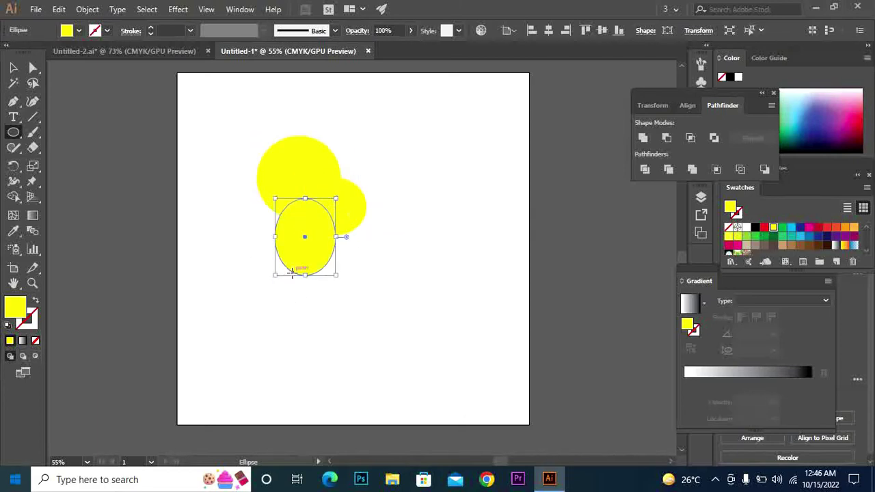
left_click_drag(324, 244, 384, 291)
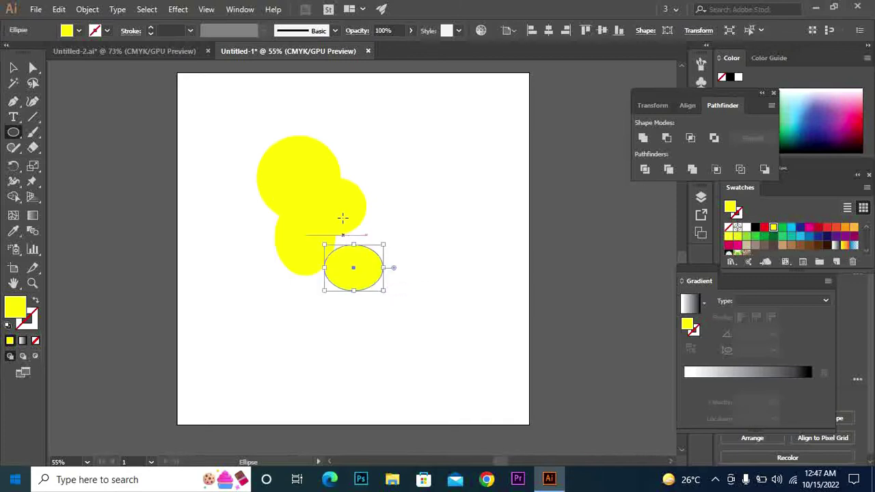
left_click_drag(343, 237, 328, 257)
key("ctrl+z")
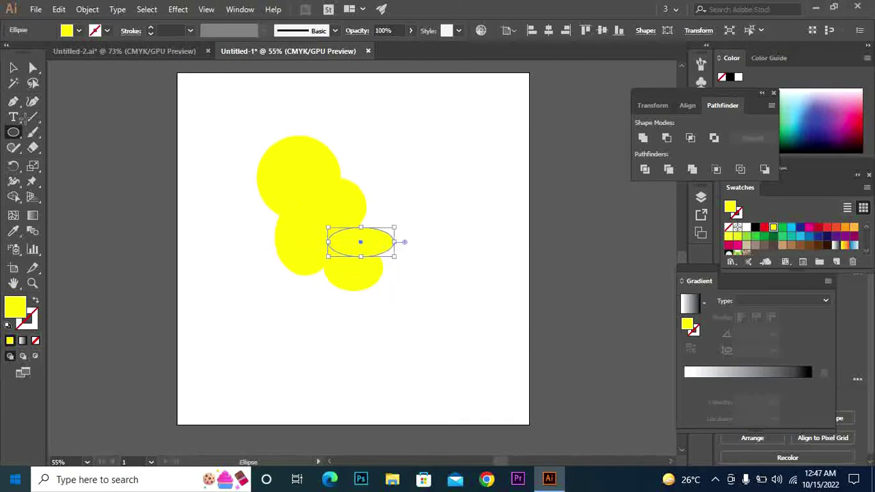
Step: Recolor the flat front ellipse red, the smaller circle tan, the tall ellipse dark brown and the lowest ellipse light red
left_click(13, 67)
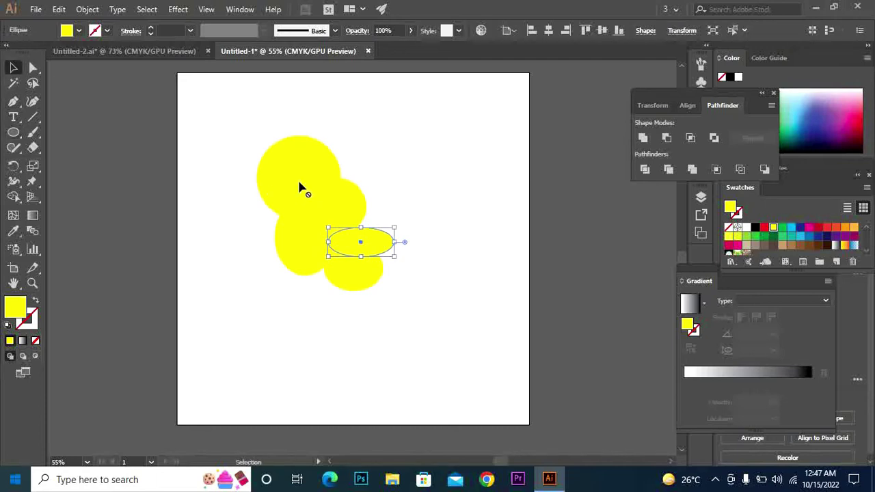
left_click(765, 227)
left_click(353, 205)
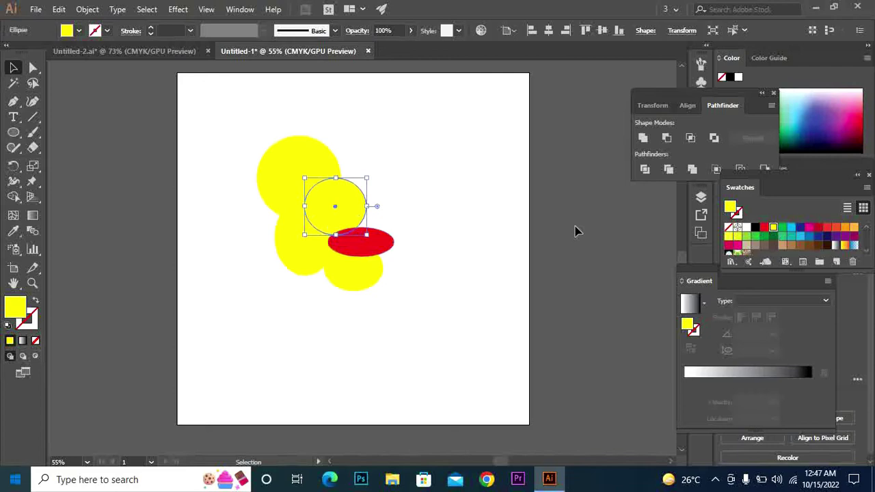
left_click(781, 245)
left_click(308, 256)
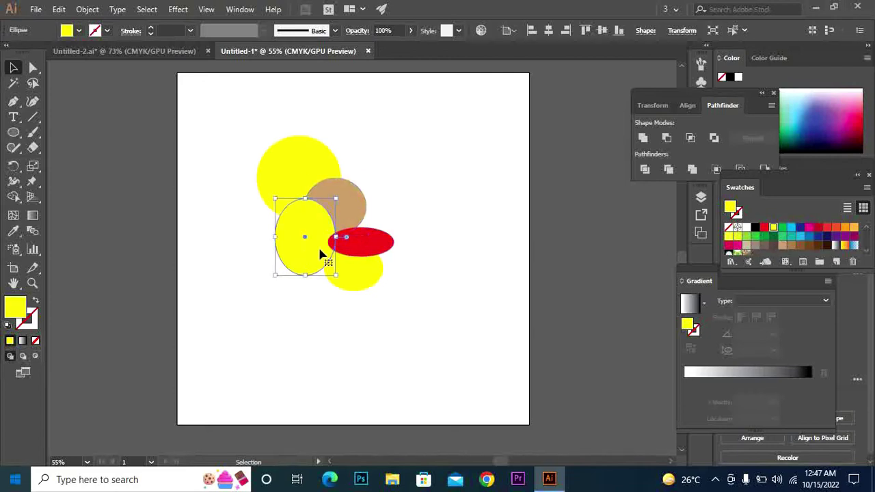
left_click(809, 245)
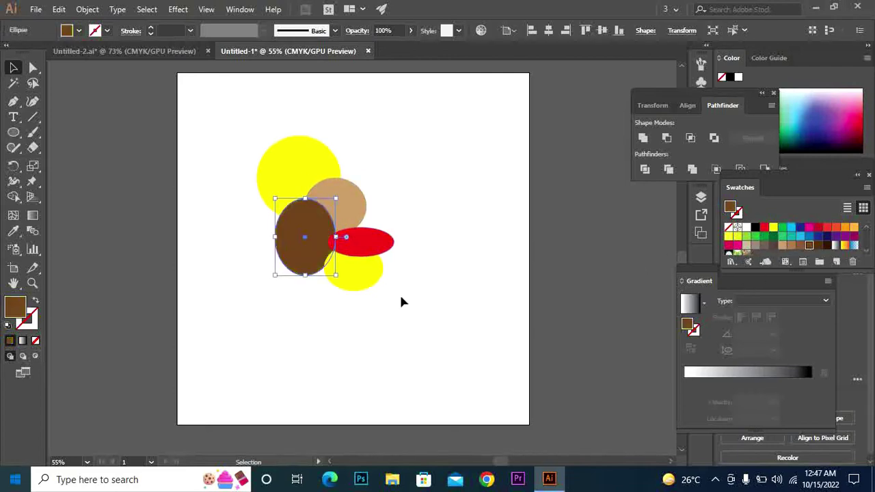
left_click(369, 282)
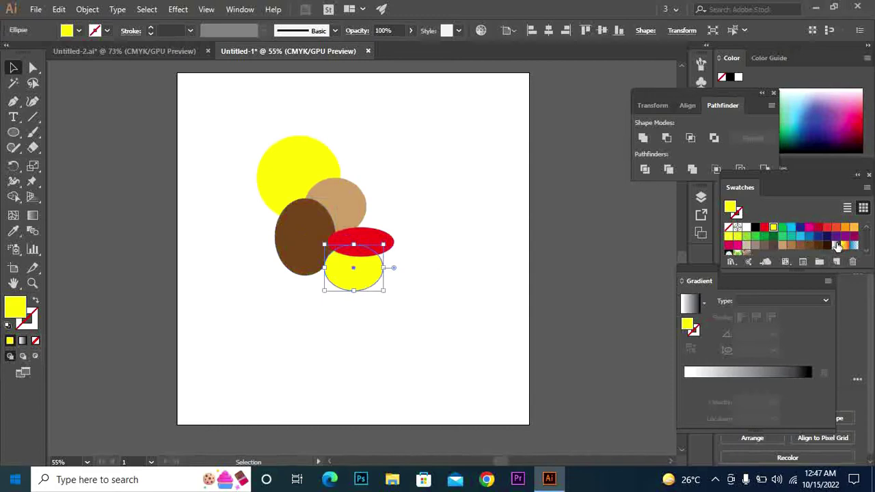
left_click(828, 227)
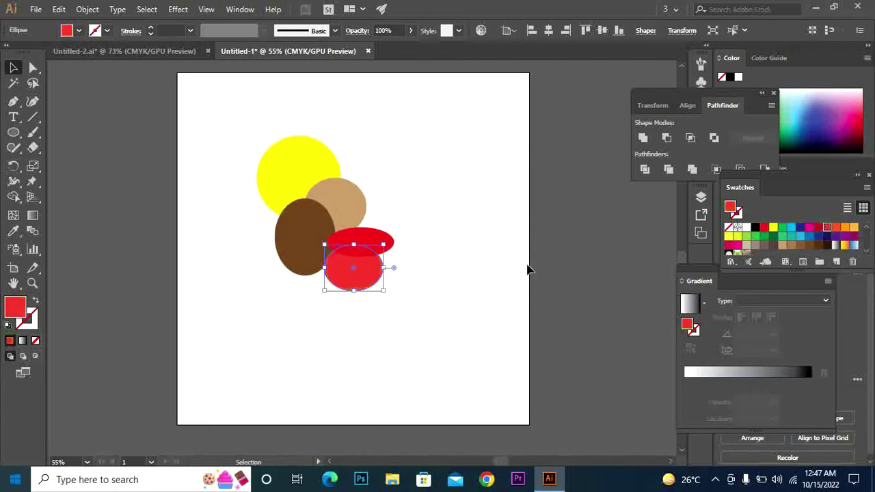
left_click(527, 269)
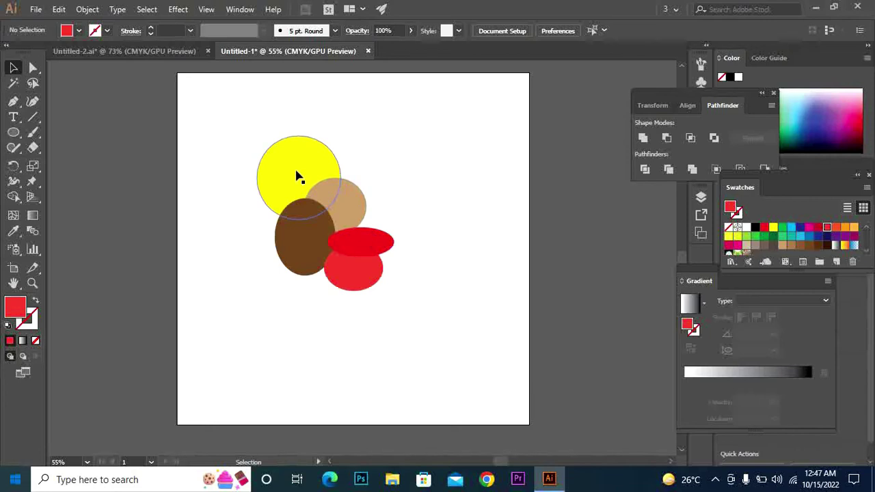
Step: Select all five overlapping circles and ellipses and apply the Pathfinder Trim operation to them
left_click_drag(236, 106, 426, 335)
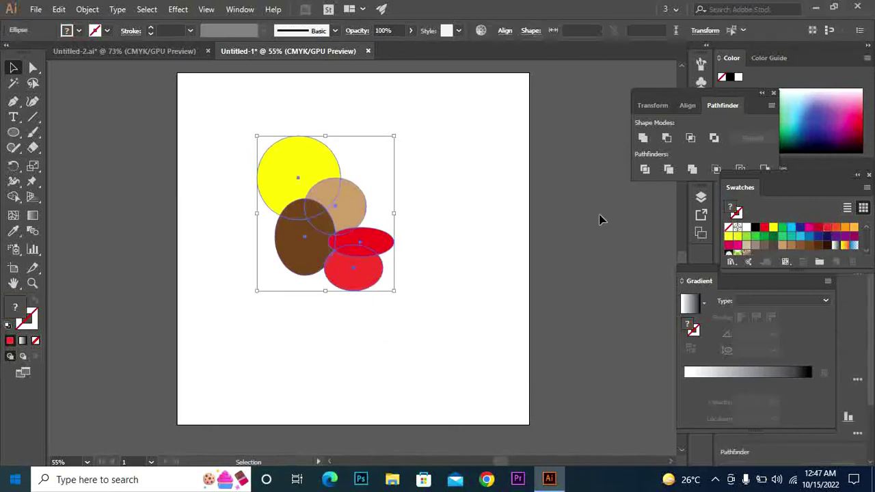
left_click(669, 169)
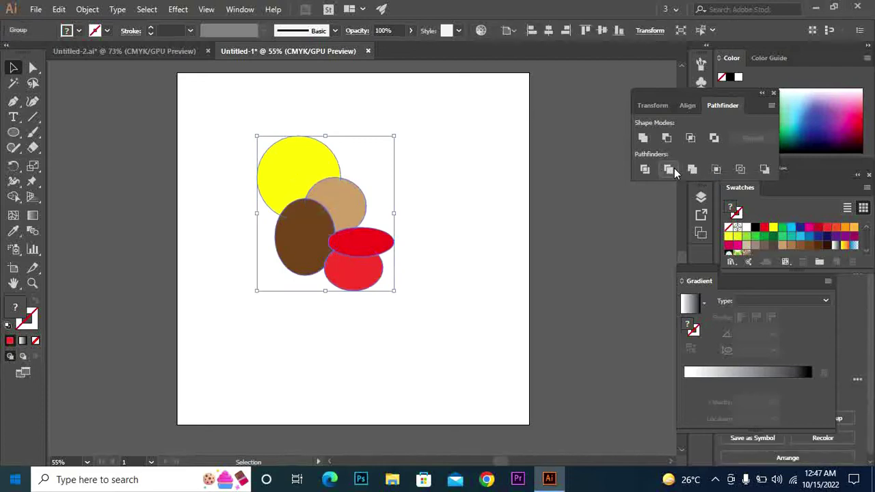
left_click(500, 244)
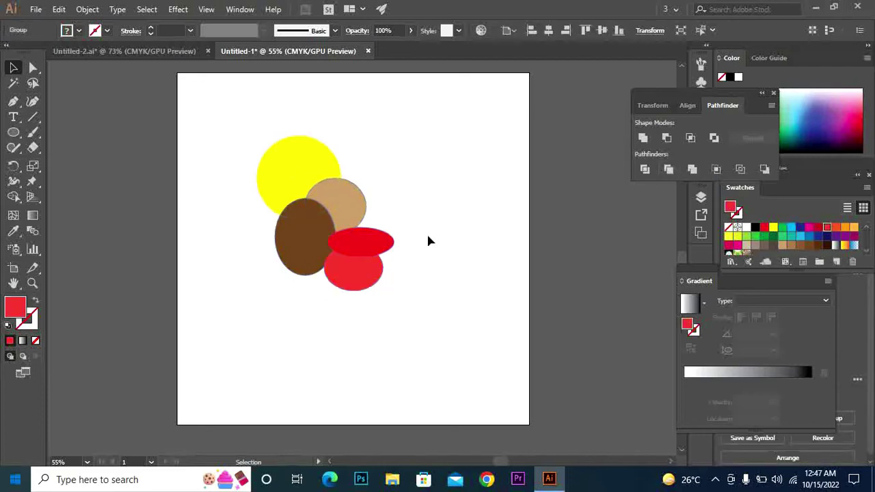
Step: Shift the trimmed group slightly down and to the right, and ungroup it
left_click_drag(287, 137, 342, 188)
right_click(341, 188)
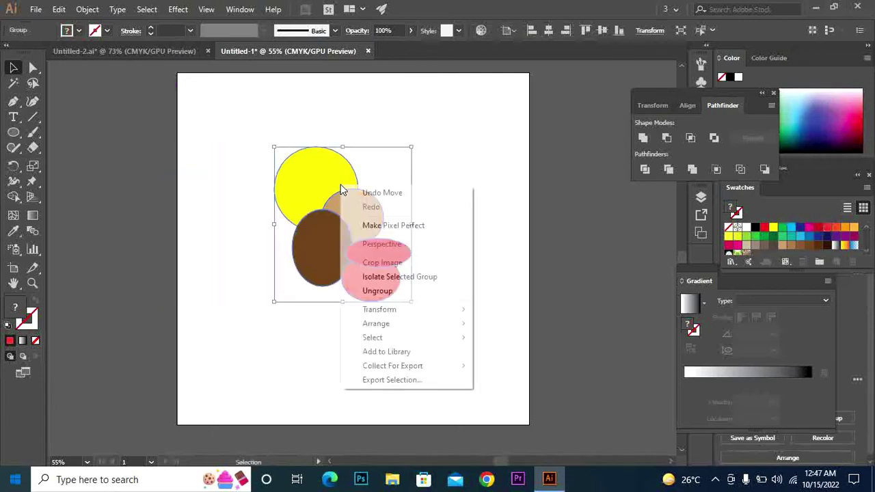
left_click(435, 299)
left_click(497, 283)
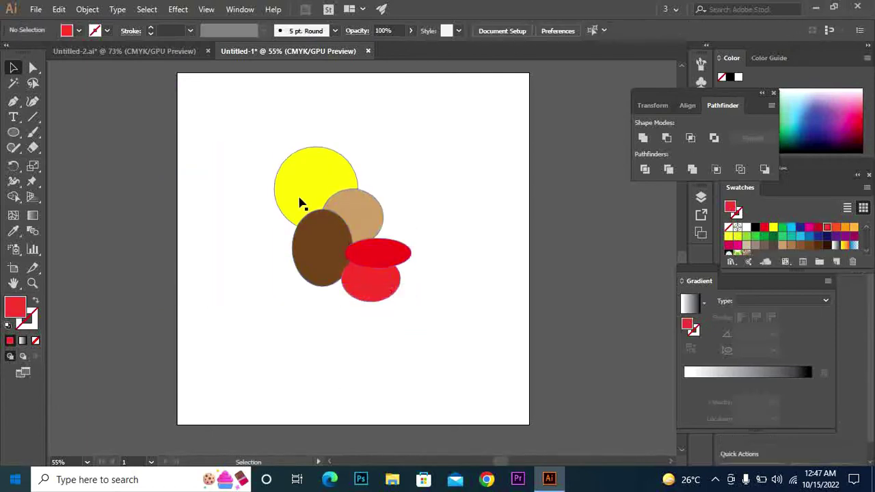
Step: Pull the five trimmed pieces apart across the artboard, exposing the cut-out edges of the yellow, brown, tan and red shapes
left_click_drag(301, 193, 229, 174)
left_click_drag(308, 254, 257, 274)
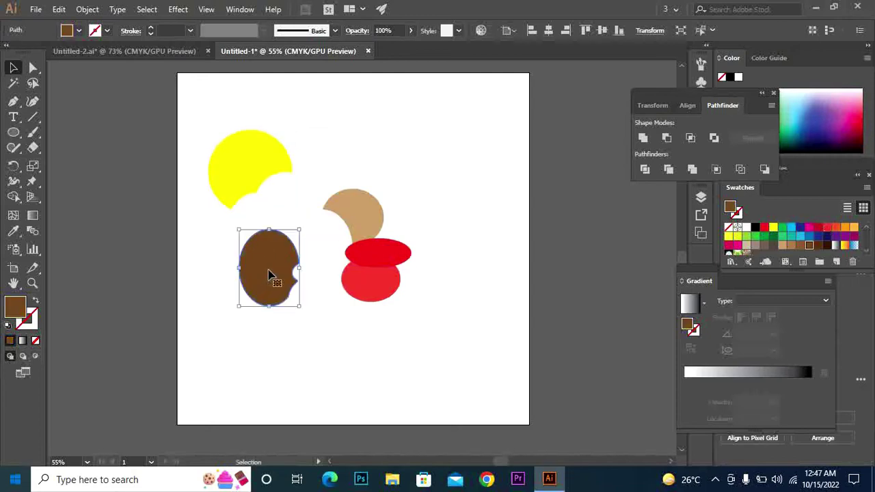
left_click_drag(360, 211, 442, 157)
left_click(380, 243)
left_click_drag(381, 243, 531, 272)
left_click_drag(364, 297, 327, 405)
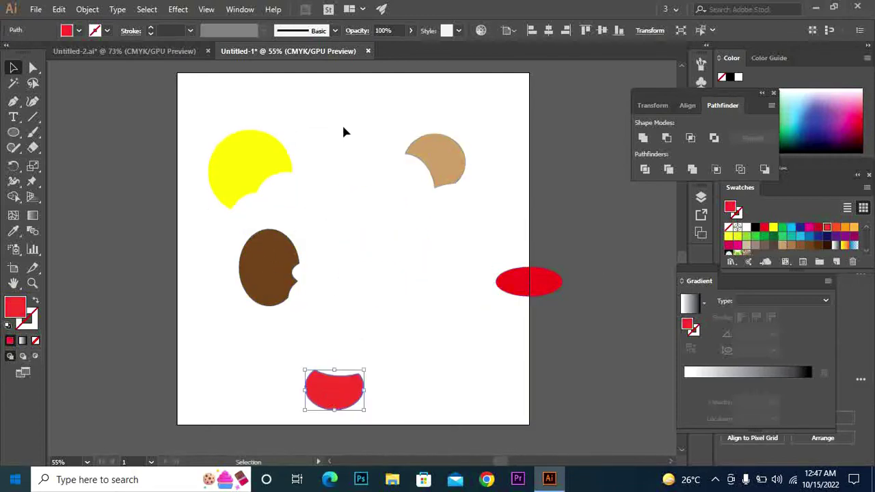
Step: Undo the moves of the trimmed pieces and delete the whole cluster
key("ctrl+z")
key("ctrl+z")
key("ctrl+z")
key("ctrl+z")
key("ctrl+z")
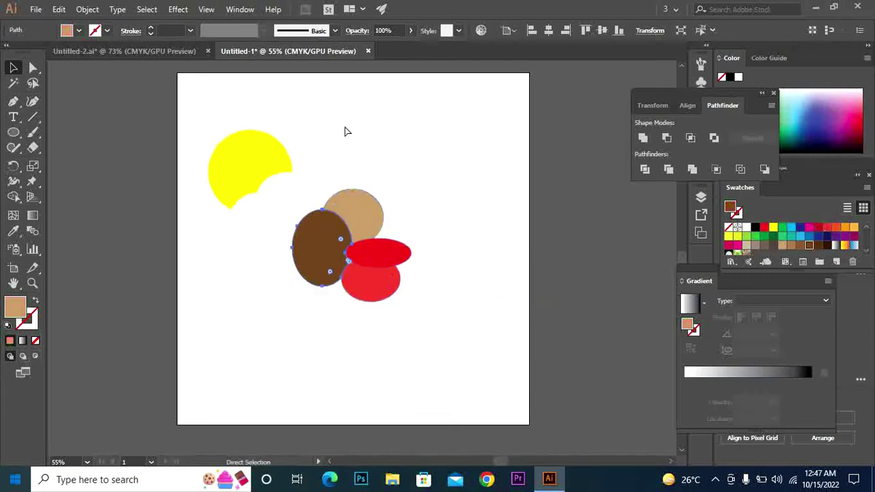
left_click(418, 234)
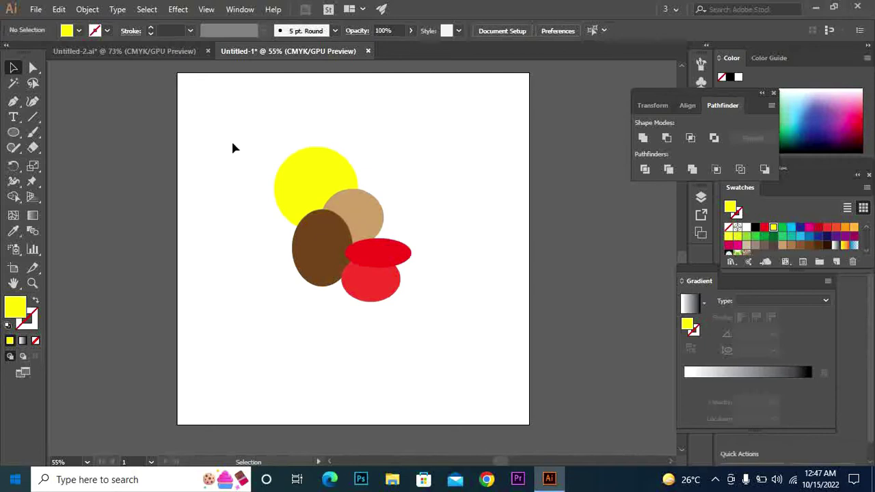
left_click_drag(232, 148, 482, 343)
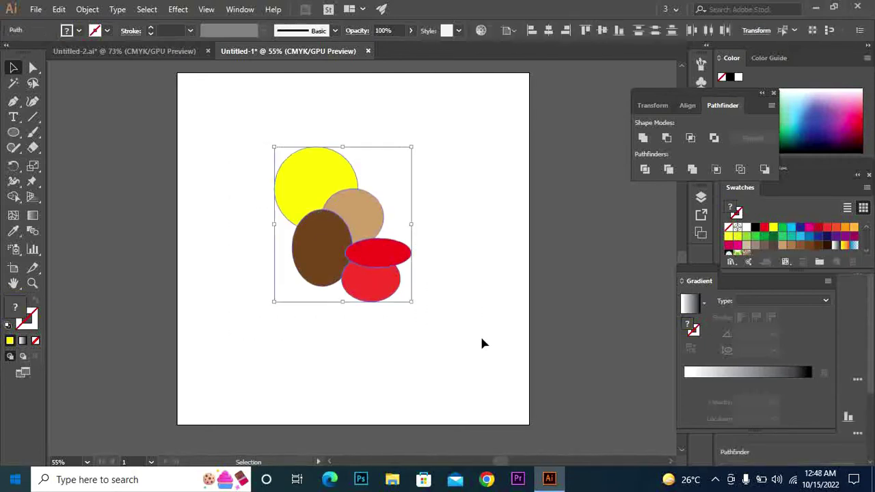
key("Delete")
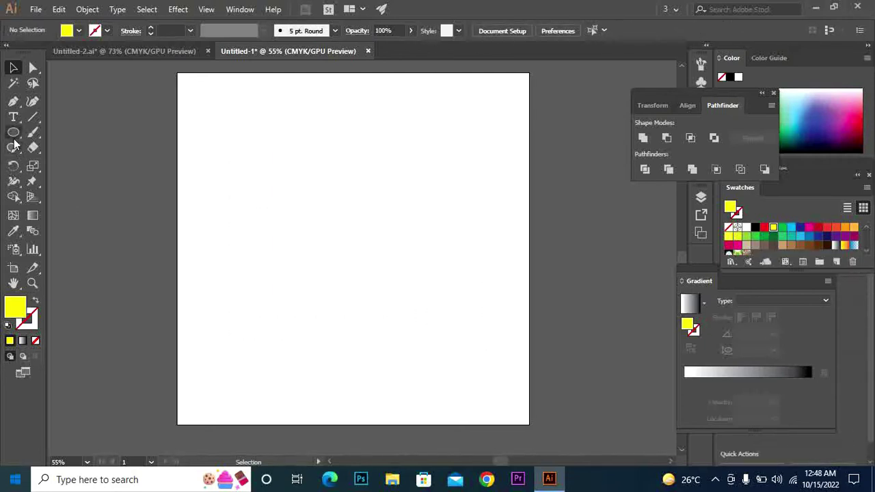
Step: Draw a large yellow circle near the artboard's center and a smaller ellipse overlapping its right edge
left_click(14, 134)
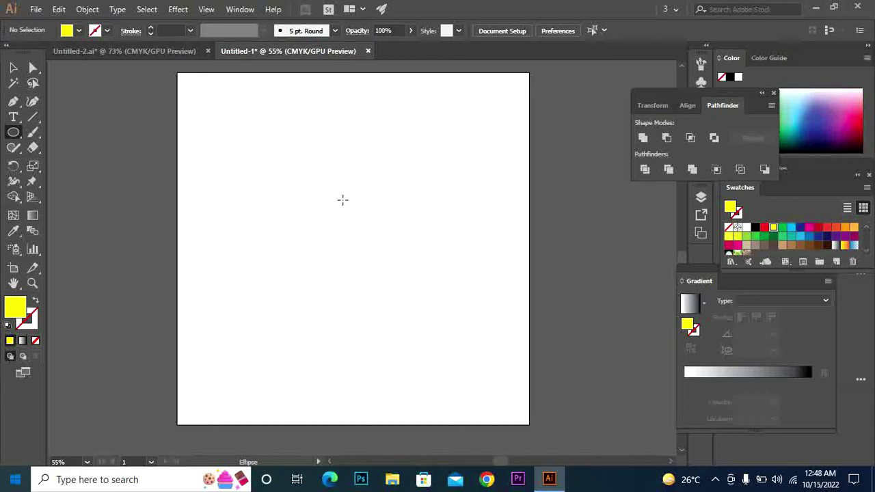
left_click_drag(294, 200, 387, 292)
left_click_drag(442, 220, 367, 283)
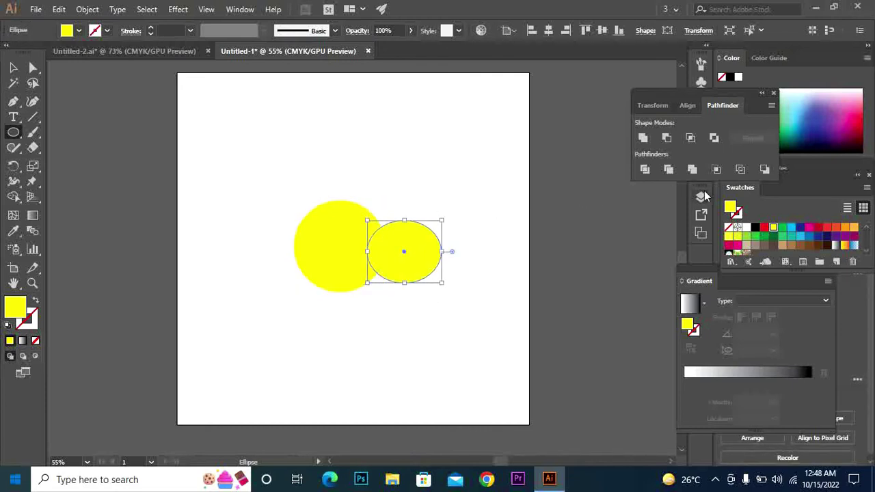
Step: Try Pathfinder Merge on the two same-colored yellow shapes, and undo the merge
left_click(13, 68)
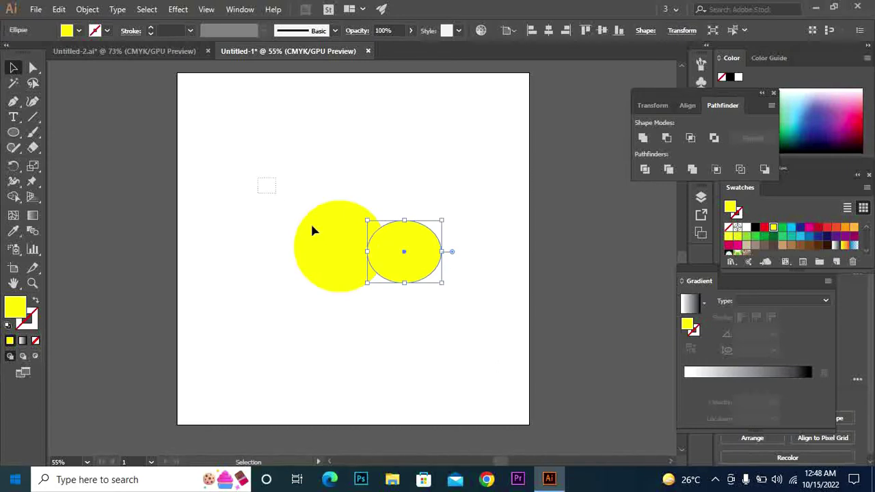
left_click_drag(313, 230, 487, 297)
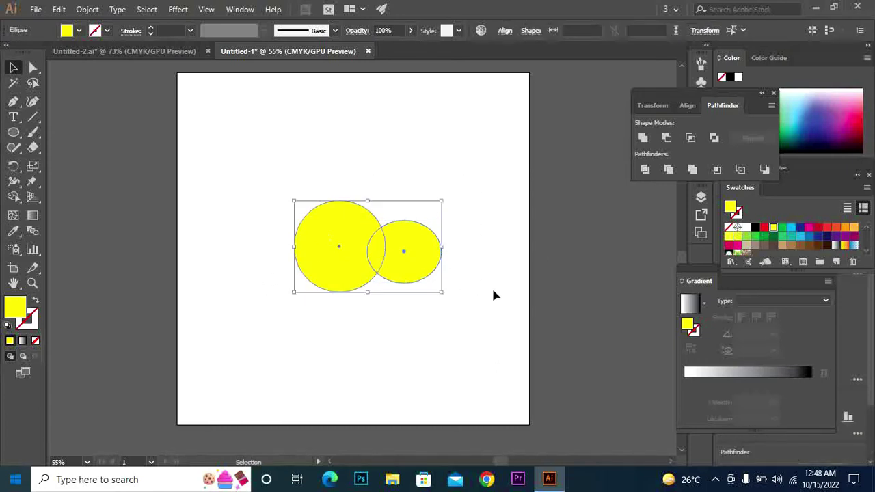
left_click(697, 171)
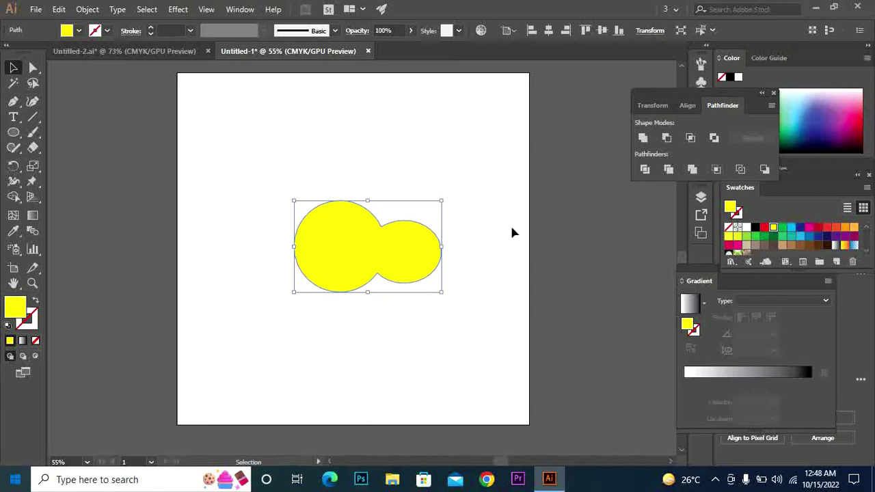
key("ctrl+z")
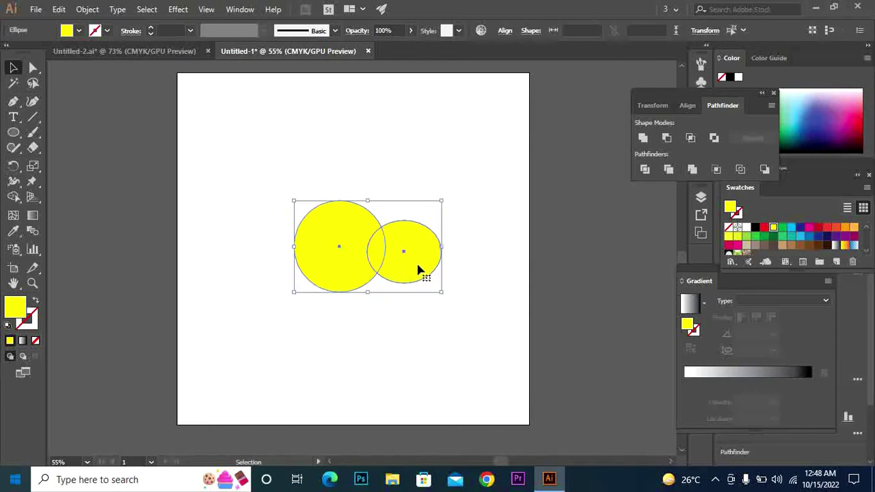
left_click(488, 269)
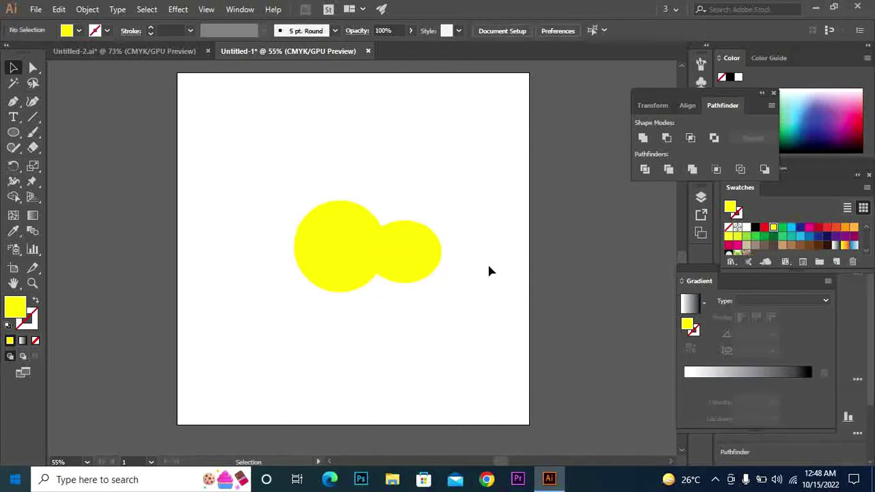
Step: Fill the smaller ellipse with magenta and apply Pathfinder Merge to it together with the yellow circle
left_click(422, 274)
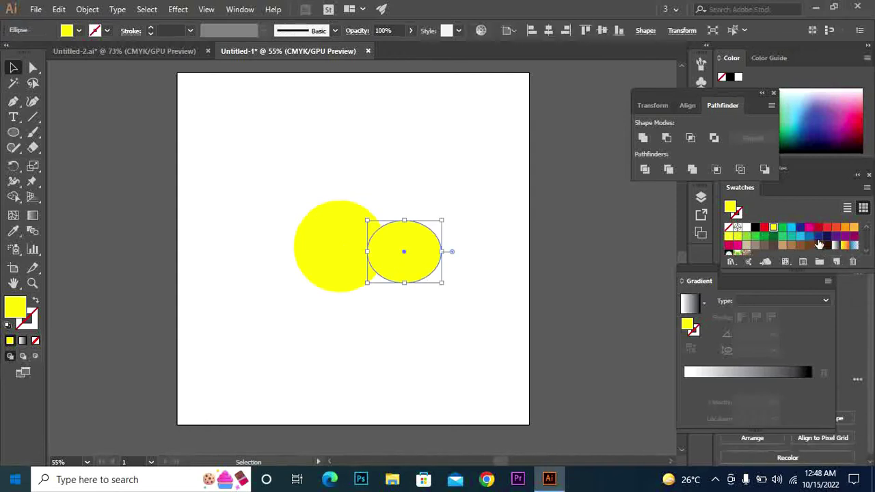
left_click(811, 228)
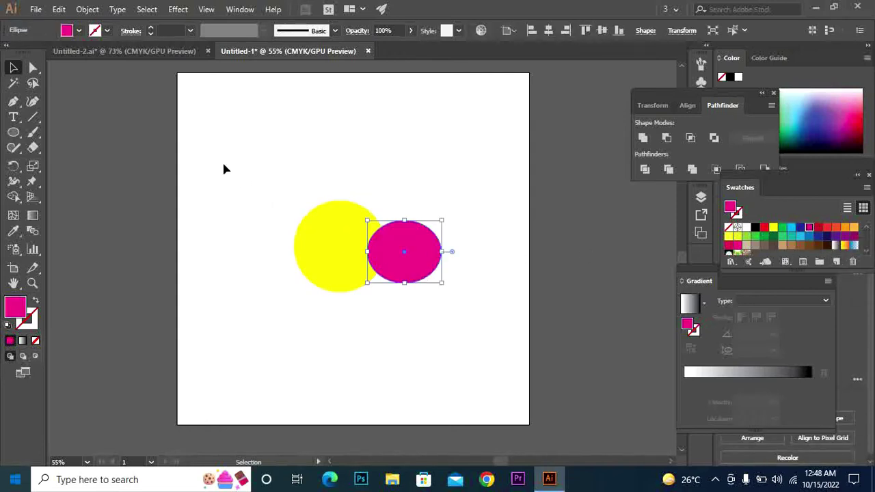
left_click_drag(225, 167, 485, 310)
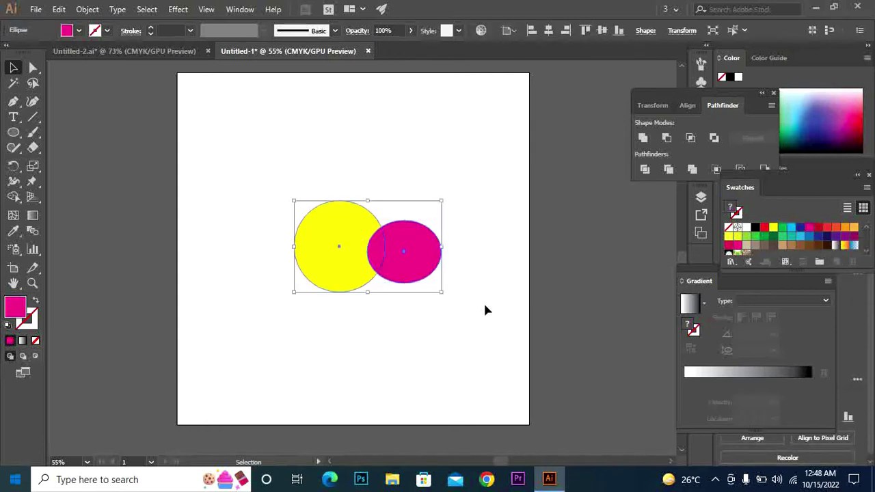
left_click(691, 170)
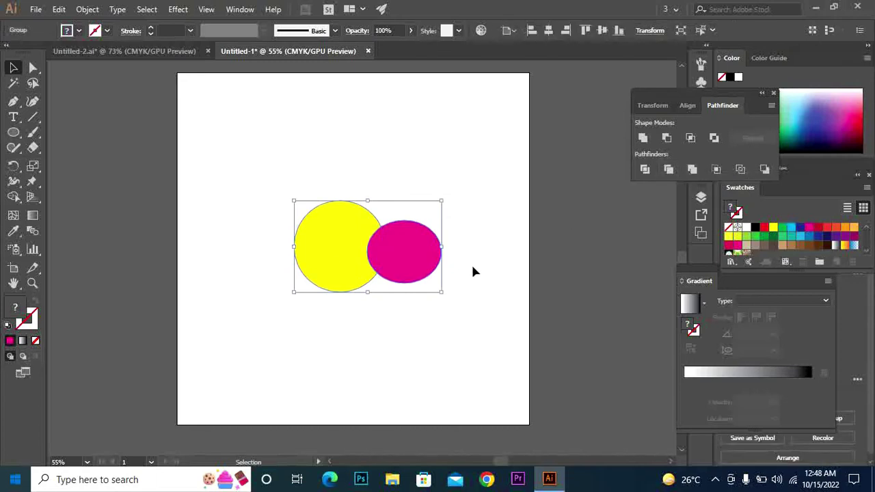
Step: Ungroup the merged shapes and pull the magenta ellipse away to the right of the yellow circle
right_click(318, 241)
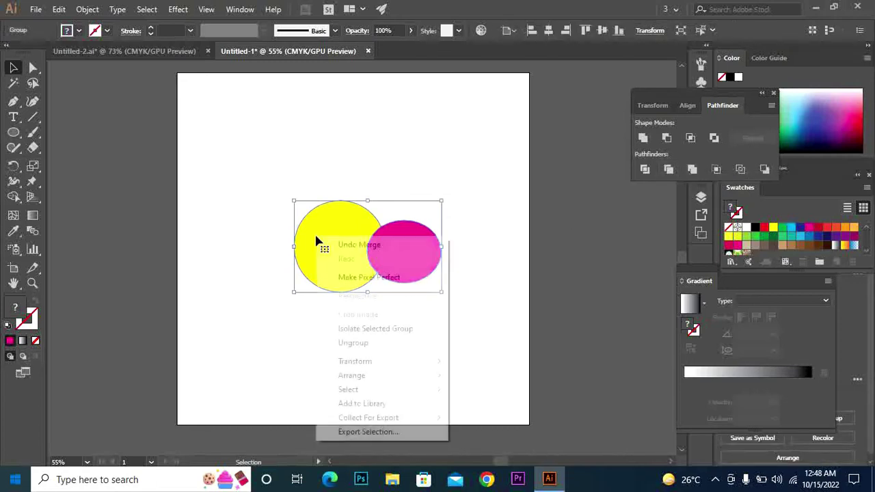
left_click(389, 343)
left_click_drag(413, 254, 495, 266)
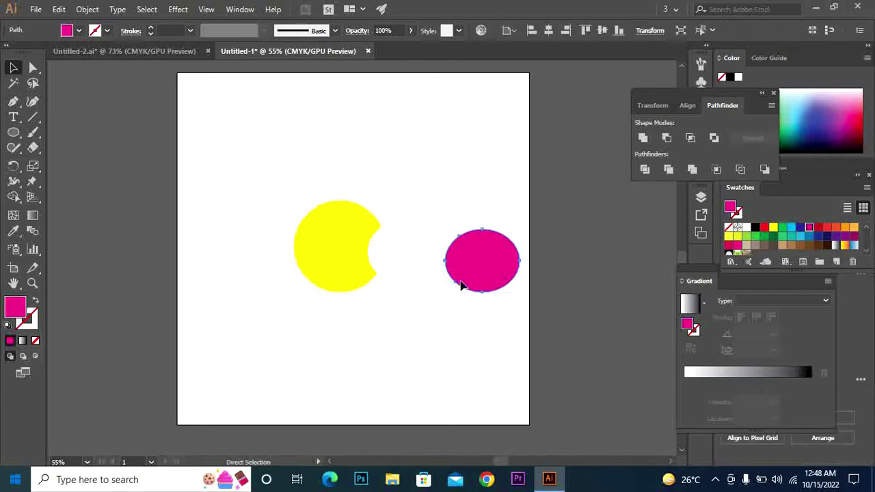
Step: Undo the move of the magenta ellipse and delete both merged shapes
key("ctrl+z")
left_click(521, 264)
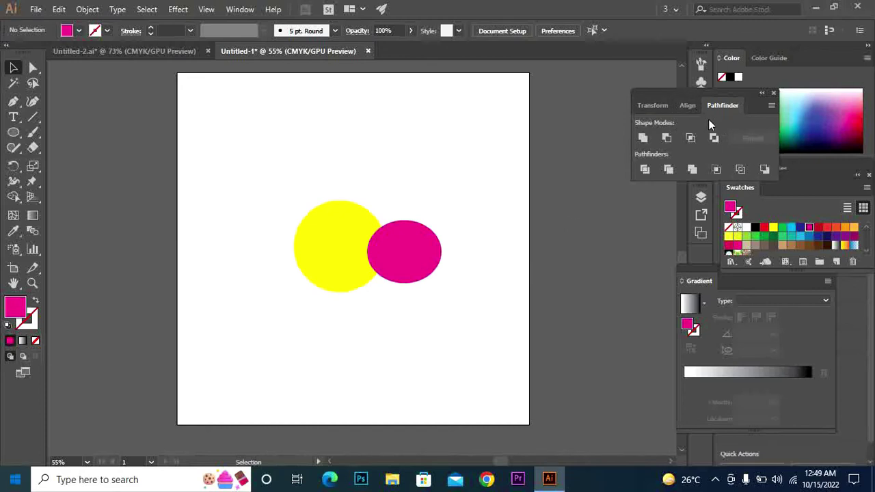
left_click_drag(319, 265, 472, 318)
key("Delete")
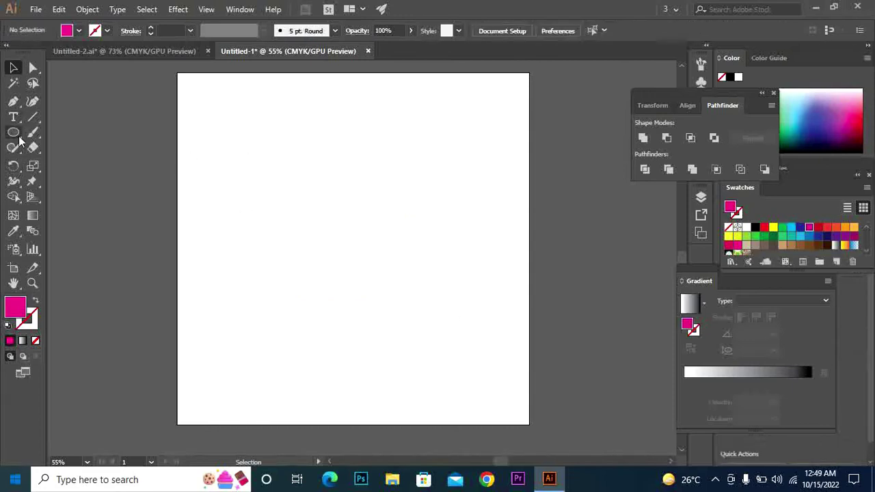
Step: Draw a large magenta square slightly left of the artboard's center with the Rectangle tool
left_click_drag(13, 132, 67, 129)
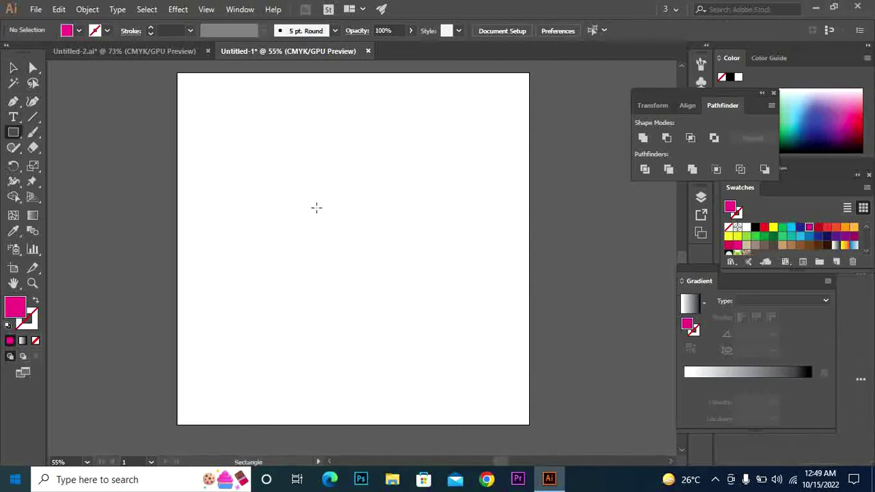
left_click_drag(264, 171, 388, 295)
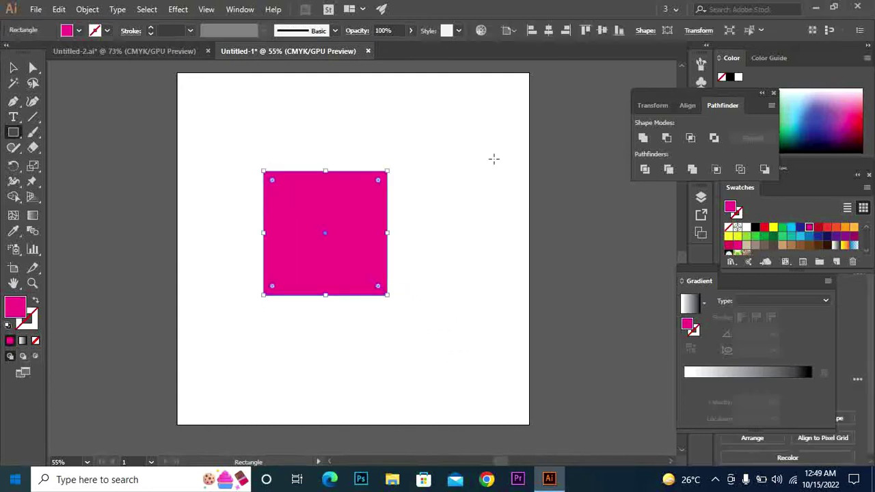
Step: Draw a smaller magenta rectangle across the square's right edge and unite both shapes as an editable compound shape
mouse_move(435, 197)
left_mouse_down()
mouse_move(355, 241)
mouse_move(336, 266)
left_mouse_up()
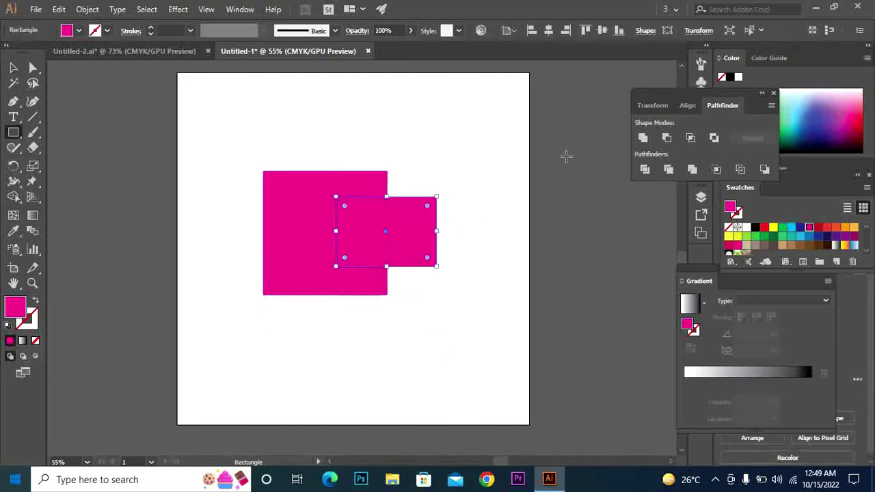
left_click(13, 67)
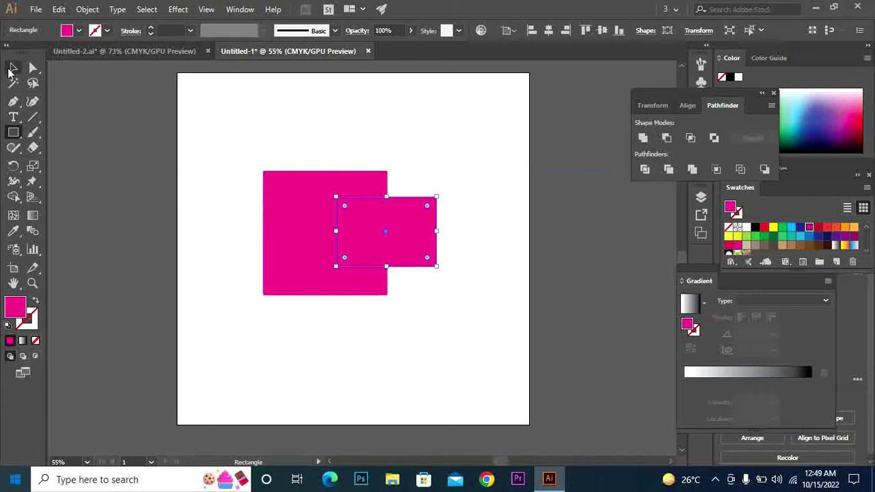
left_click_drag(219, 141, 490, 312)
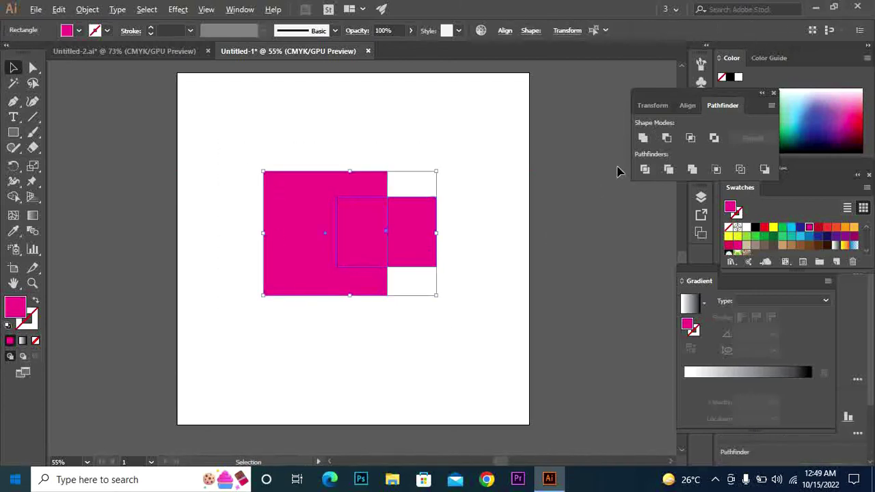
left_click(643, 139, "alt")
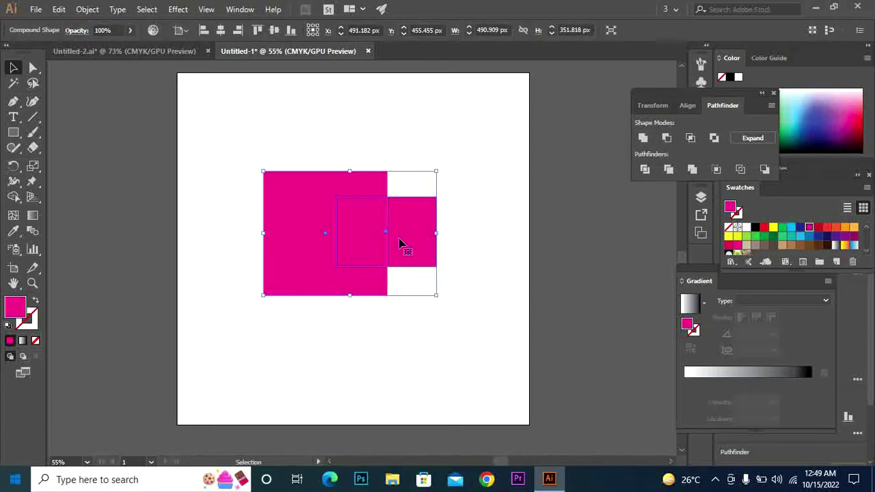
left_click(487, 232)
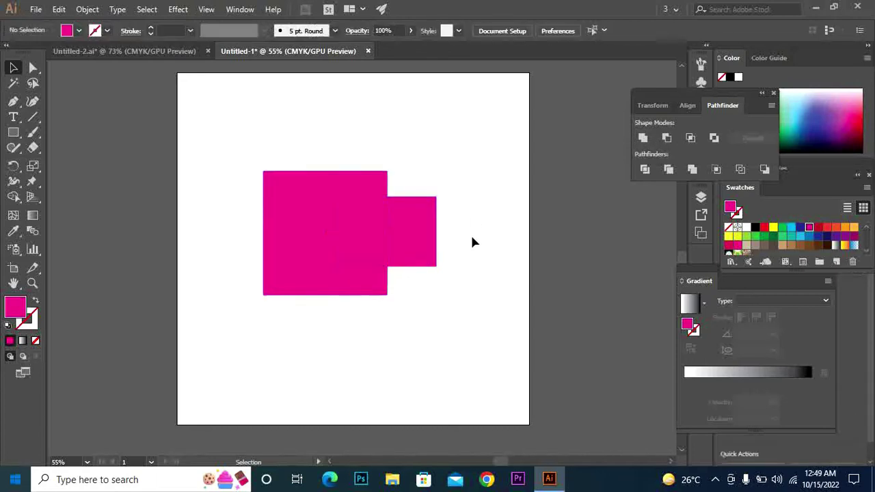
Step: Move the united compound shape around the artboard and undo its extra duplicate
left_click_drag(403, 250, 356, 250)
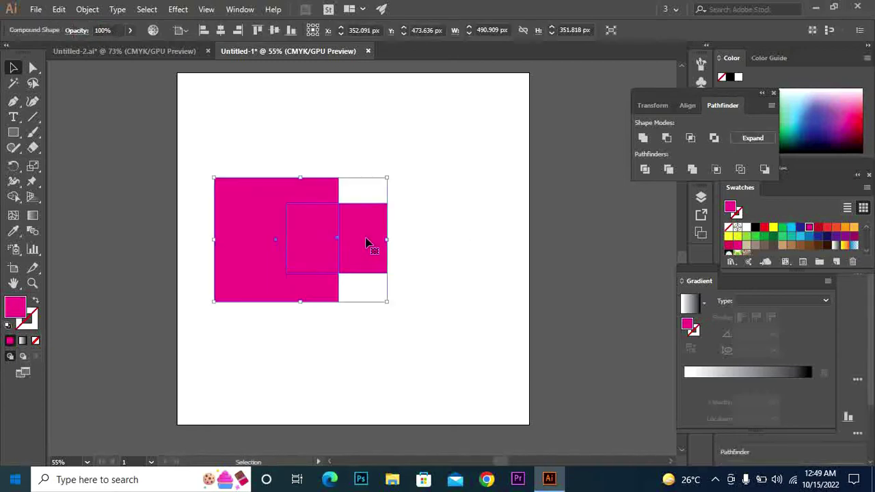
right_click(322, 253)
left_click(458, 272)
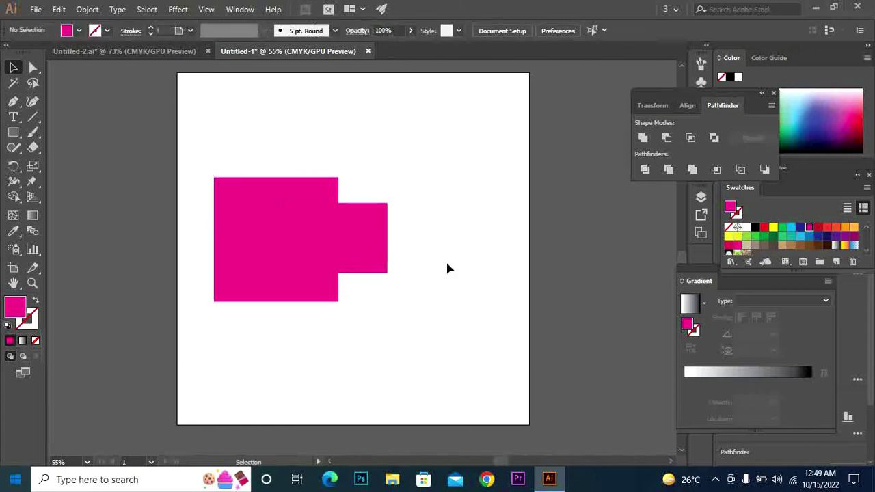
left_click_drag(353, 242, 370, 217)
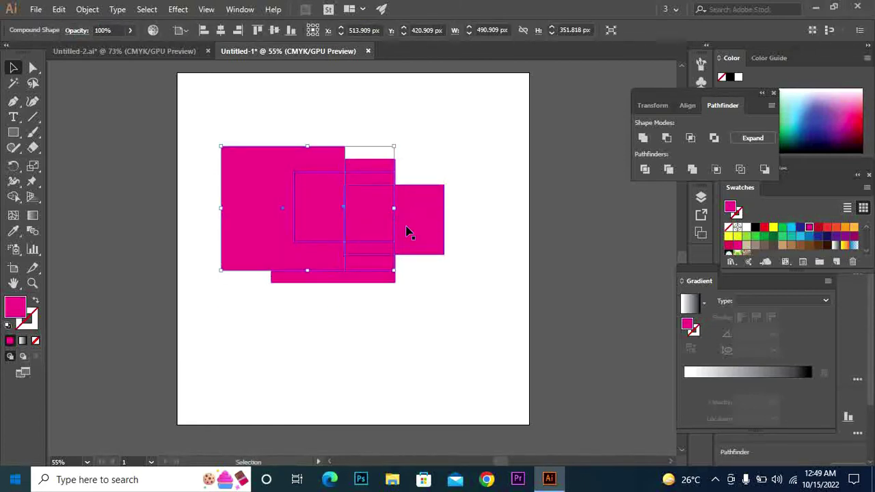
key("ctrl+z")
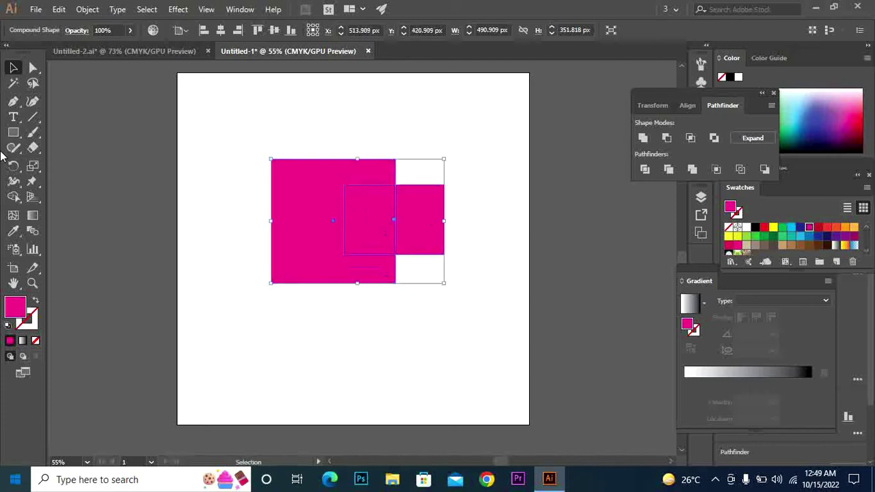
Step: Reposition the compound shape's parts individually with Direct Selection, placing the smaller rectangle across the square's left edge
left_click(32, 67)
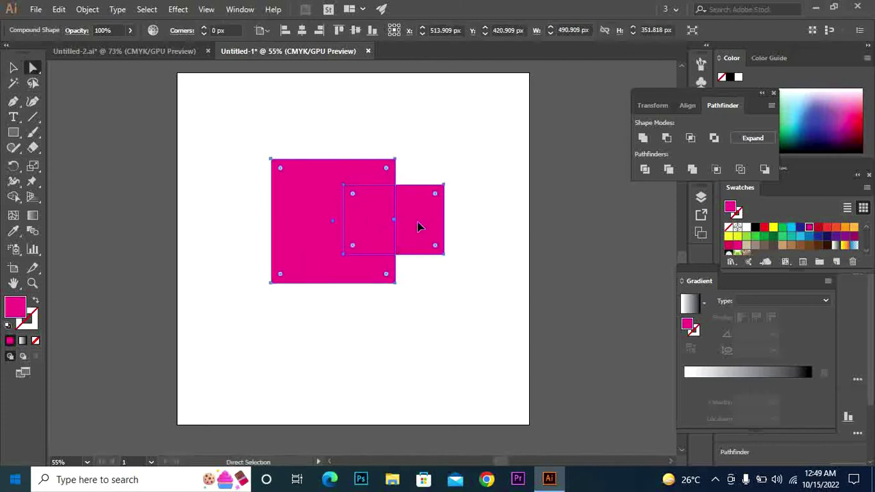
left_click_drag(419, 228, 293, 223)
left_click(518, 252)
left_click_drag(298, 181, 288, 179)
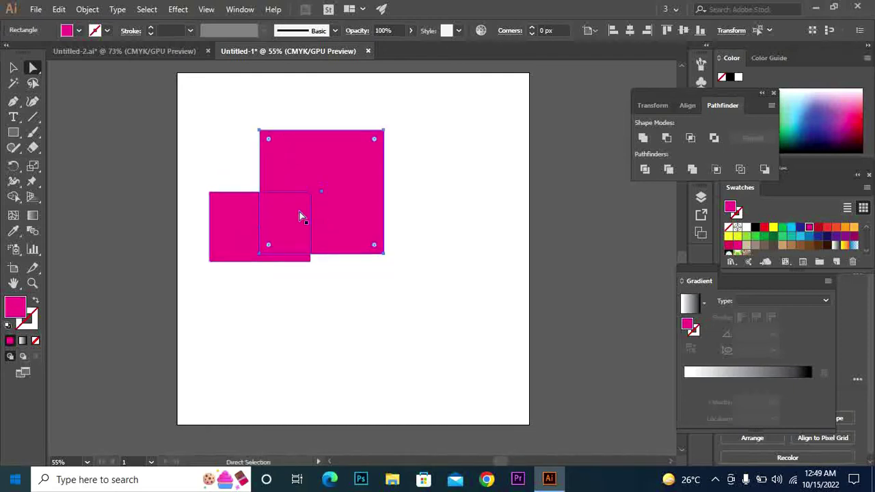
left_click_drag(301, 215, 288, 169)
Step: Expand the compound shape into a single path and delete it after a test move
left_click(13, 68)
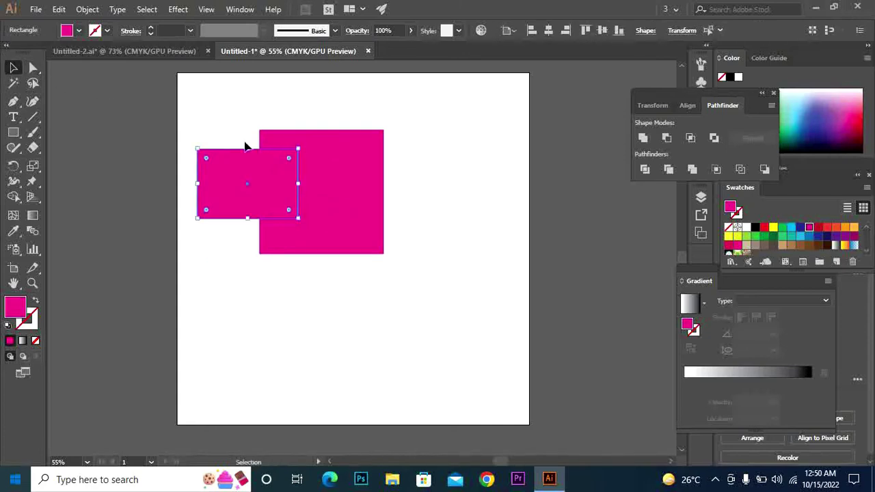
left_click_drag(162, 121, 307, 233)
left_click_drag(435, 273, 437, 276)
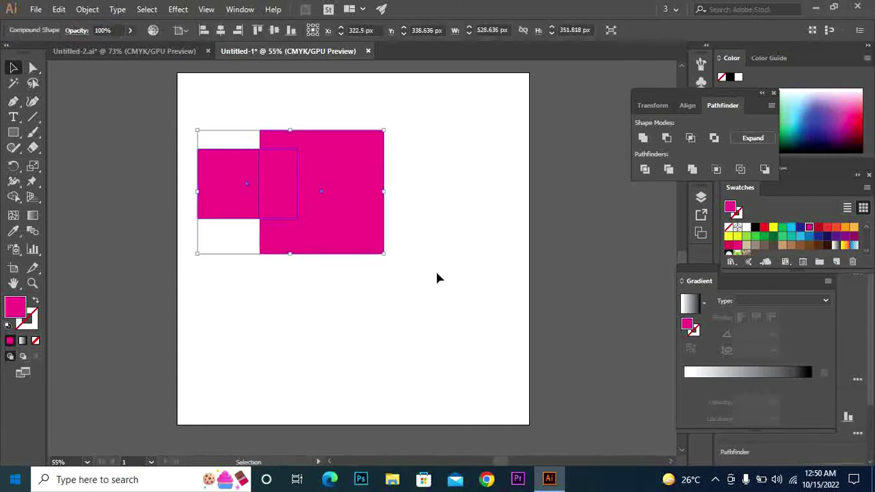
left_click(753, 139)
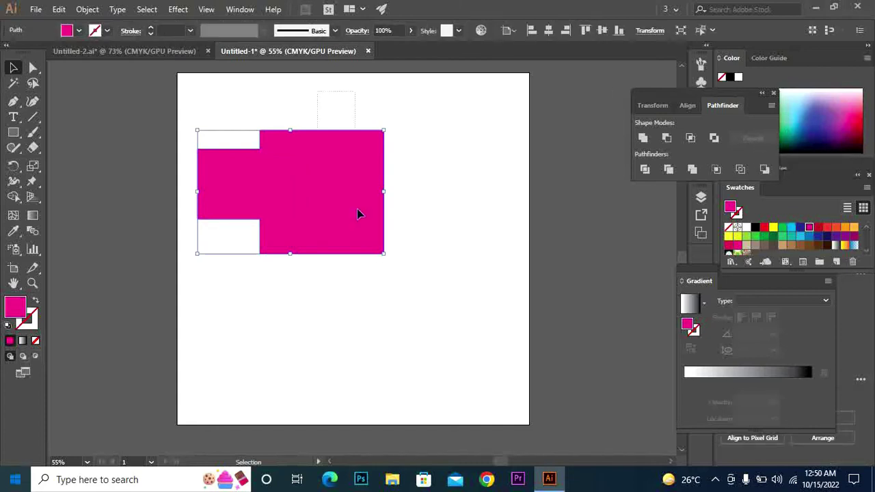
left_click_drag(370, 221, 452, 250)
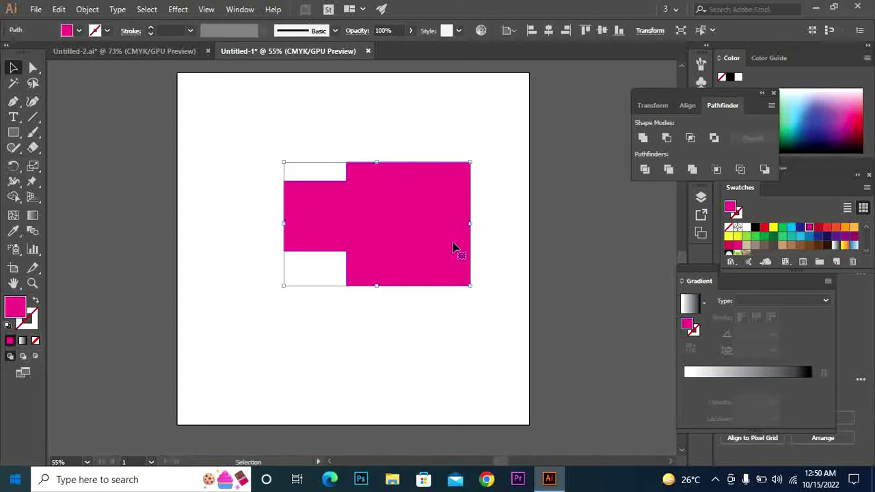
key("Delete")
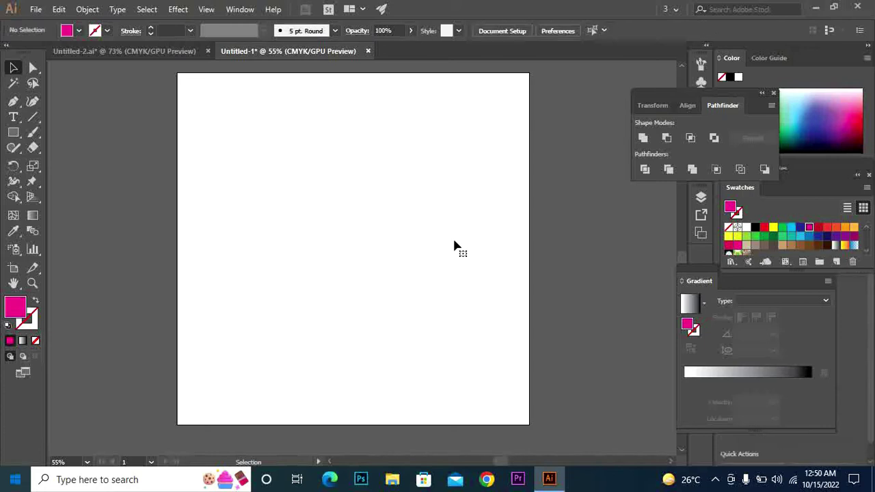
left_click(11, 137)
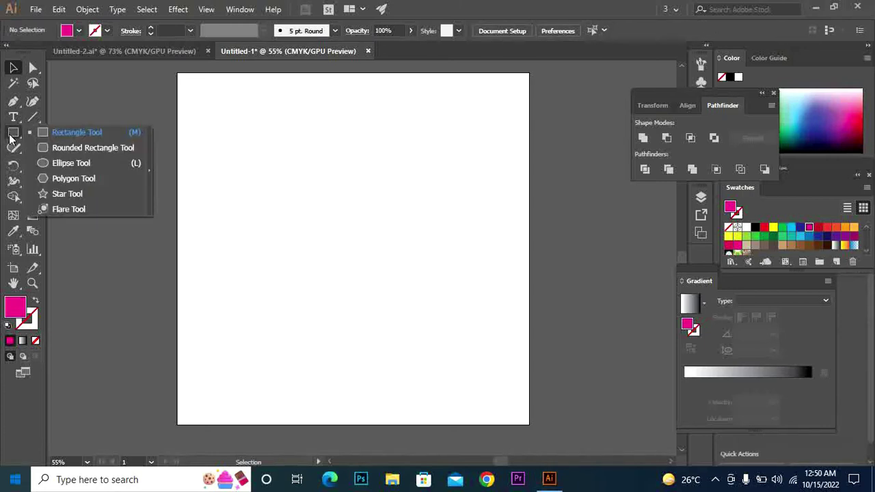
left_click(73, 131)
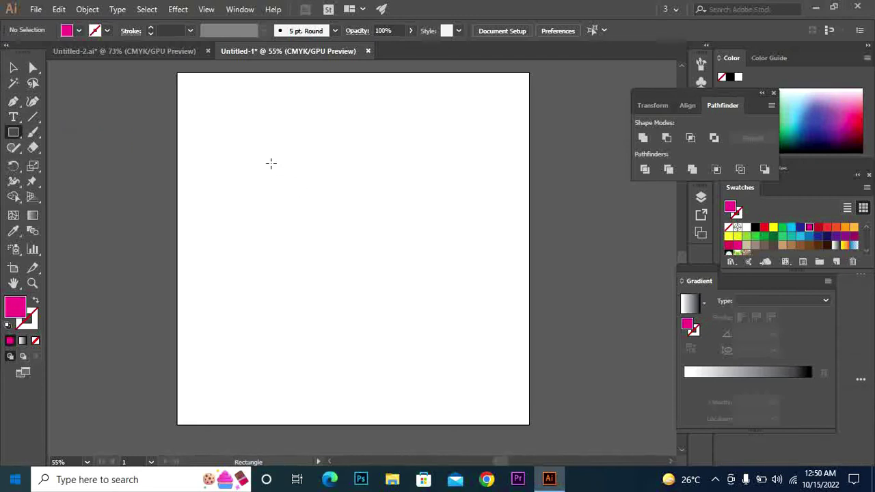
left_click_drag(266, 160, 423, 292)
key("Delete")
Step: Draw two large overlapping magenta circles with the Ellipse tool, the second slightly above and right of the first
left_click_drag(11, 134, 55, 161)
left_click_drag(313, 212, 444, 320)
key("Delete")
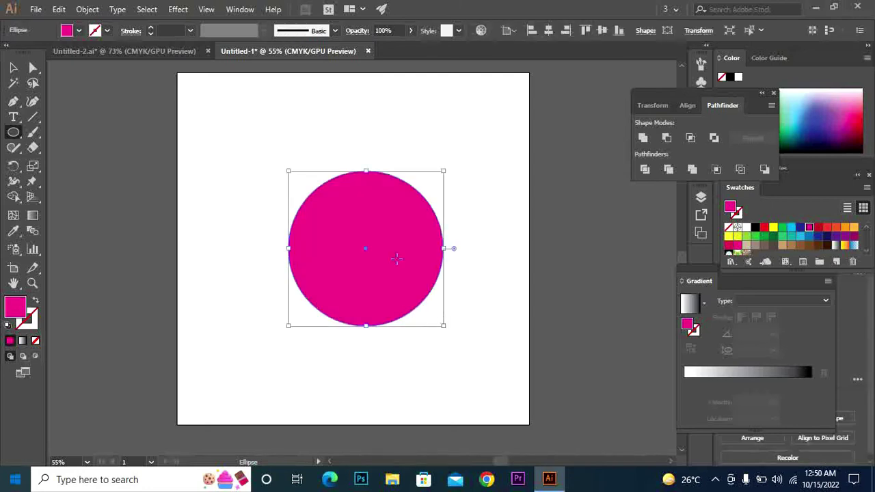
left_click_drag(378, 220, 426, 300)
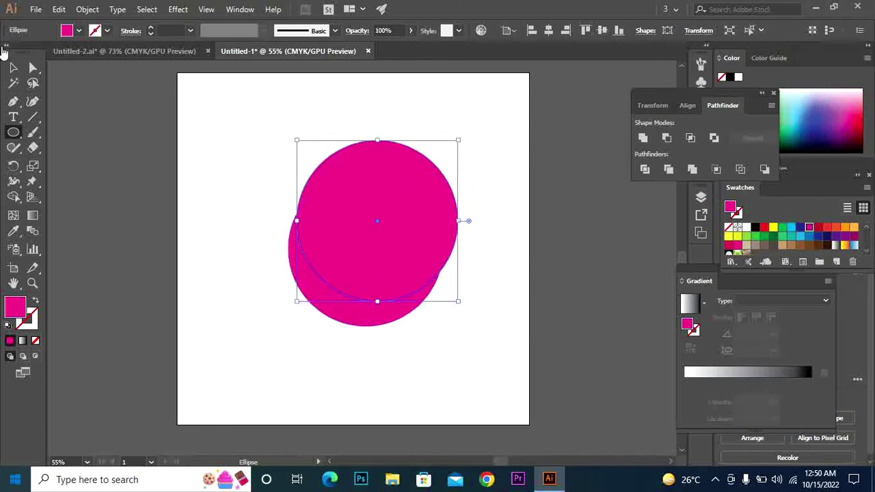
Step: Select both circles and subtract the upper one from the lower one with Minus Front as an editable compound shape
left_click(13, 67)
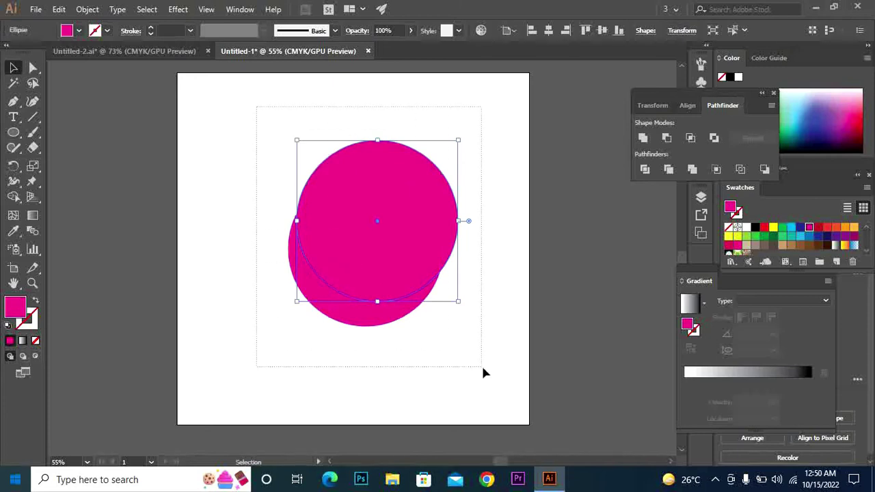
key("ctrl+a")
left_click(667, 138)
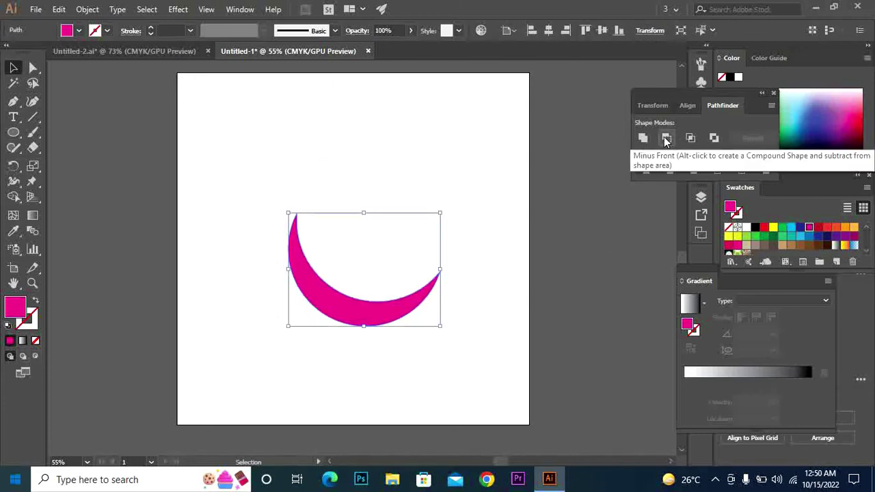
key("ctrl+z")
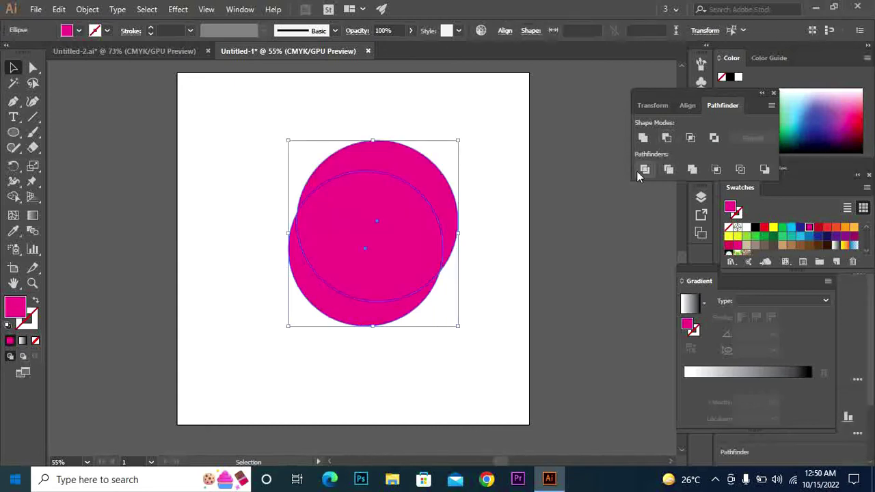
left_click(667, 138)
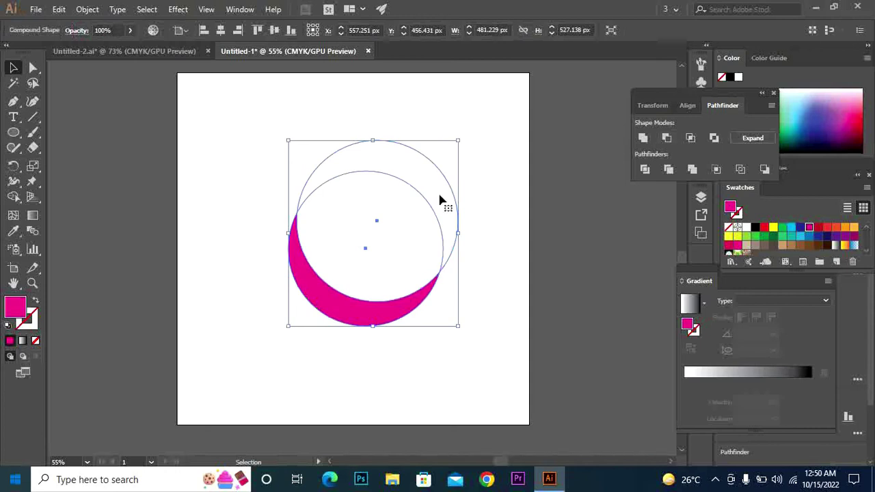
Step: Move the subtracting circle slightly down and right with Direct Selection so the crescent lies along the lower circle's left side
left_click(32, 67)
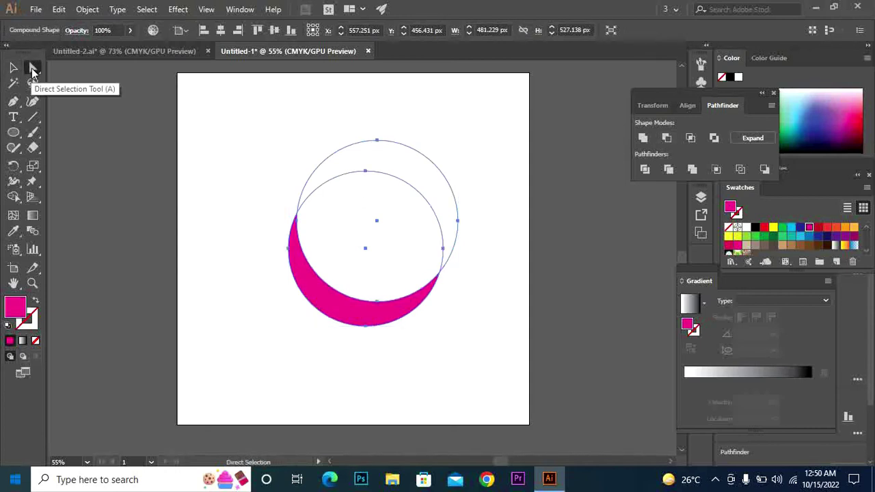
left_click(260, 182)
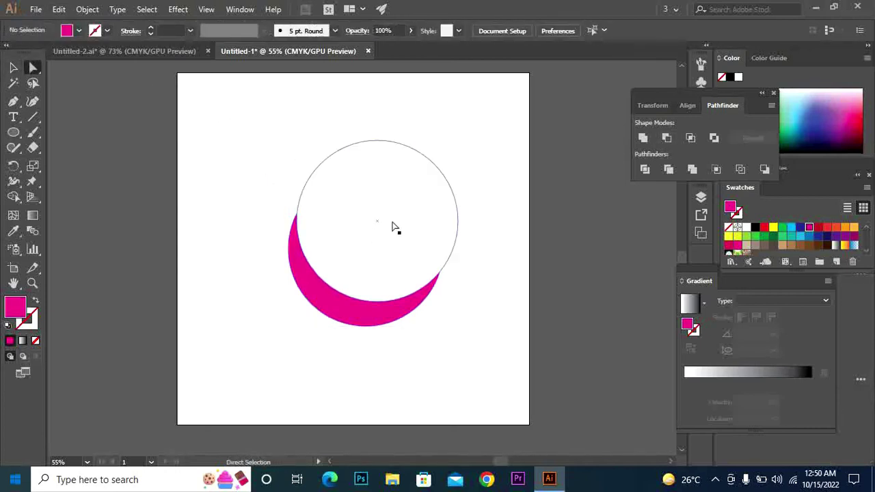
left_click_drag(395, 199, 413, 215)
left_click(429, 237)
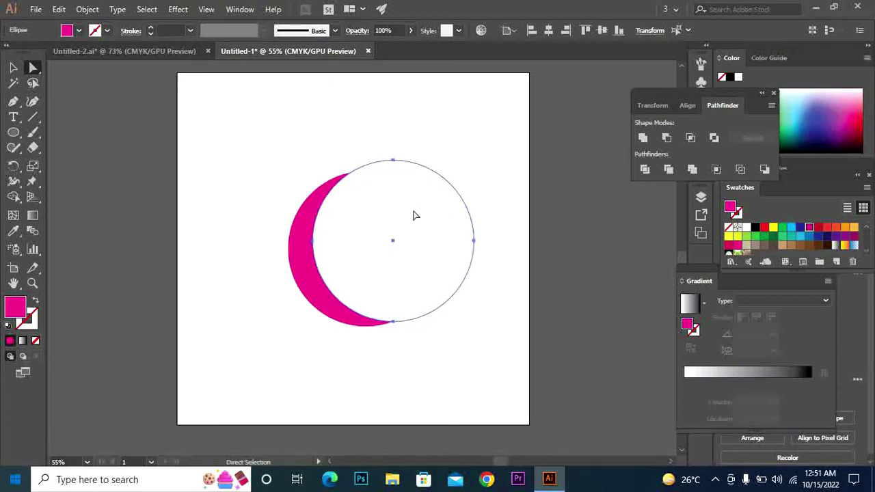
Step: Expand the subtracted compound shape into a plain crescent path
left_click(13, 67)
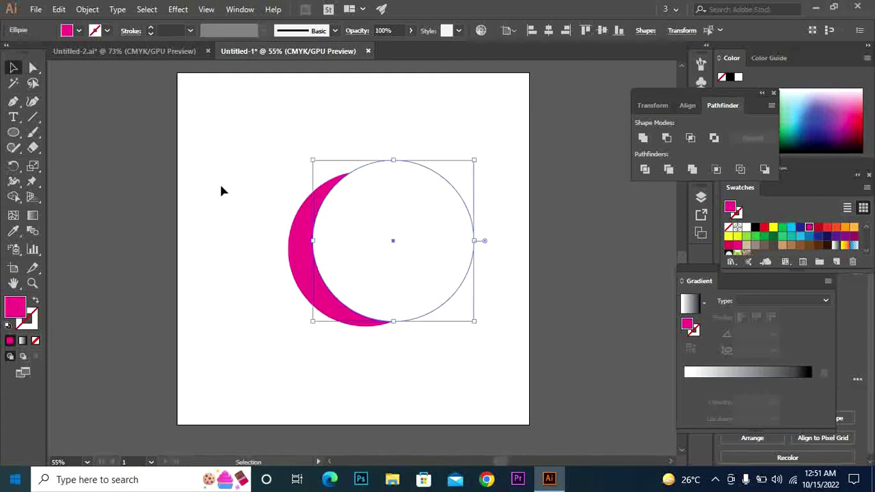
left_click_drag(221, 167, 366, 316)
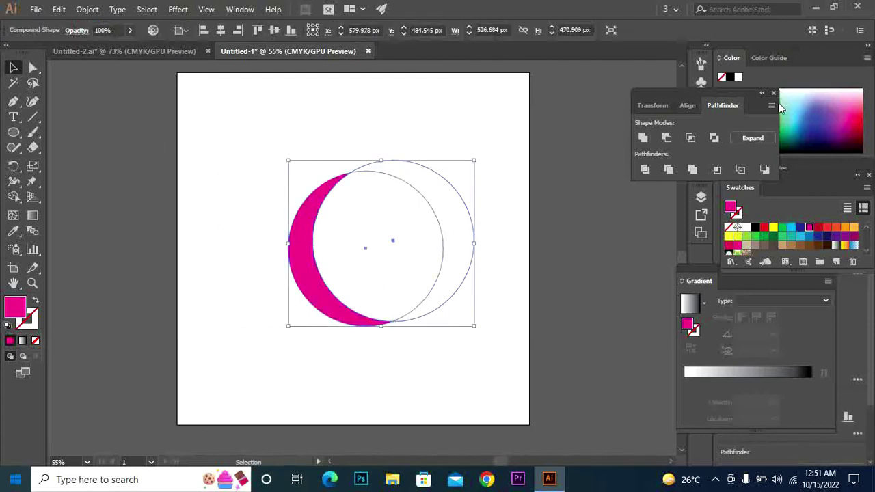
left_click(747, 142)
left_click(429, 278)
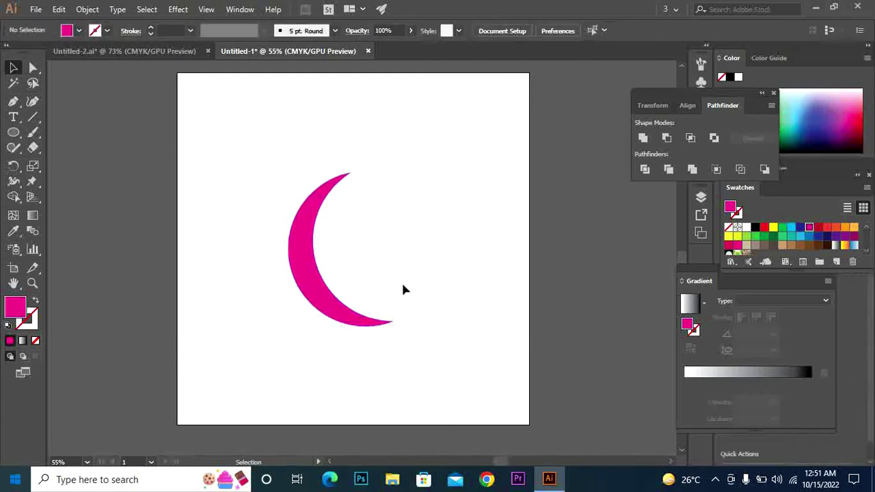
Step: Move the crescent toward the artboard's upper left and rotate it slightly clockwise
left_click_drag(308, 277, 268, 254)
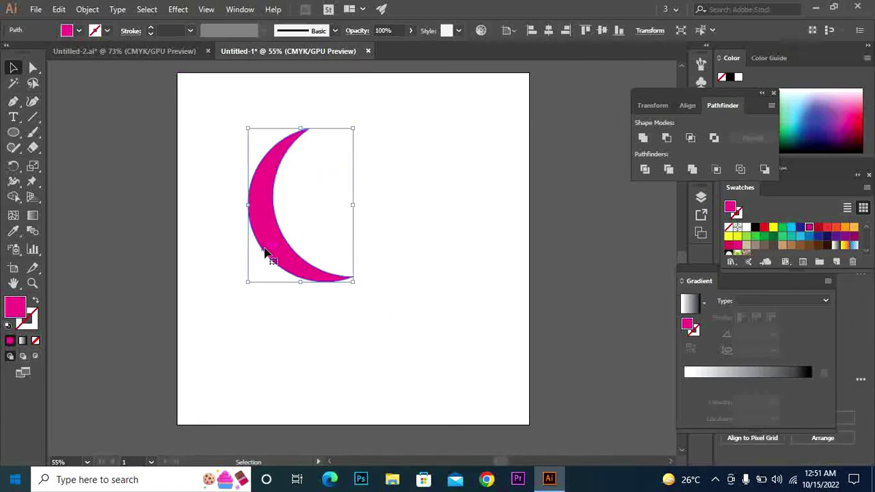
left_click_drag(265, 252, 244, 258)
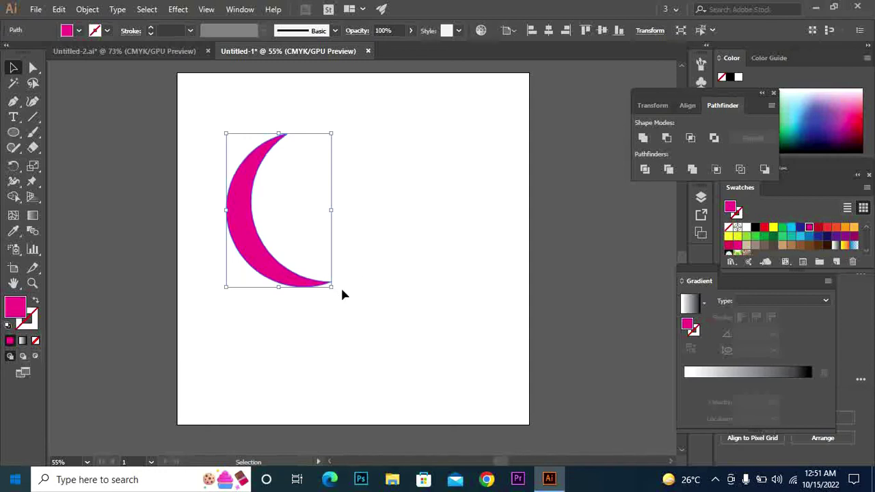
left_click_drag(335, 289, 330, 310)
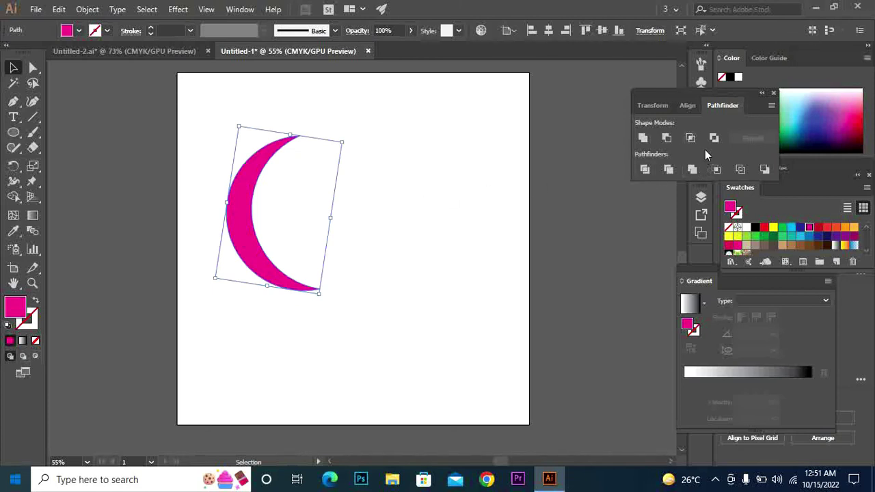
Step: Delete the crescent and draw two overlapping ellipses, a large one and a smaller one across its right edge
key("Delete")
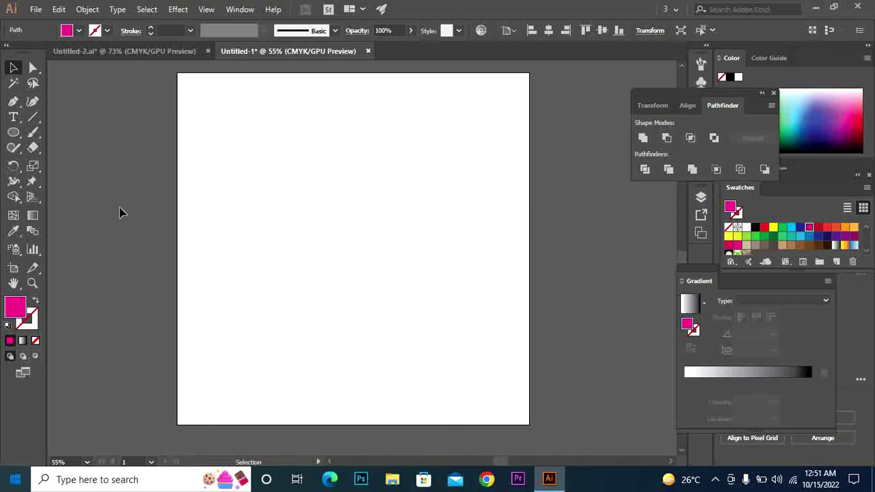
left_click(13, 134)
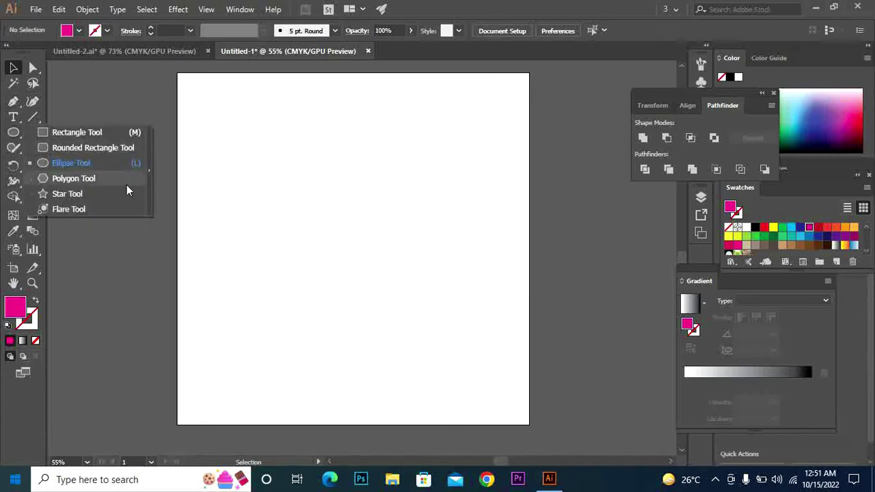
left_click(212, 215)
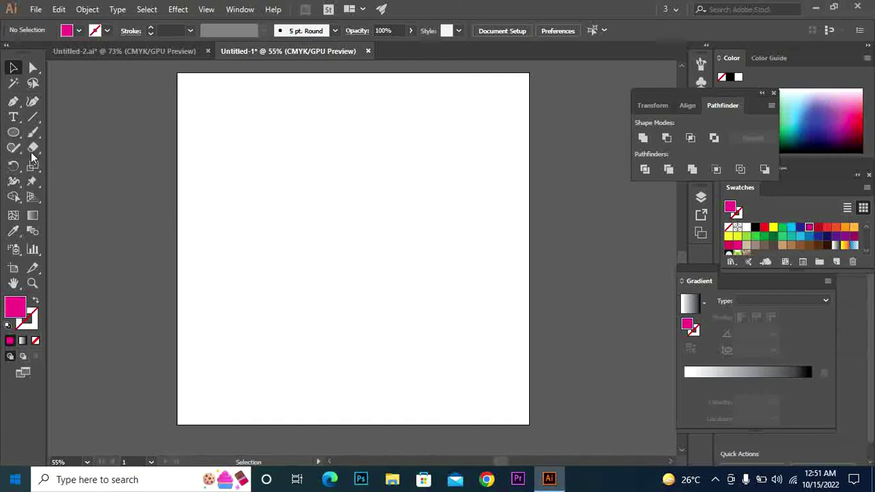
left_click(14, 134)
left_click_drag(246, 214, 330, 314)
left_click_drag(359, 239, 305, 298)
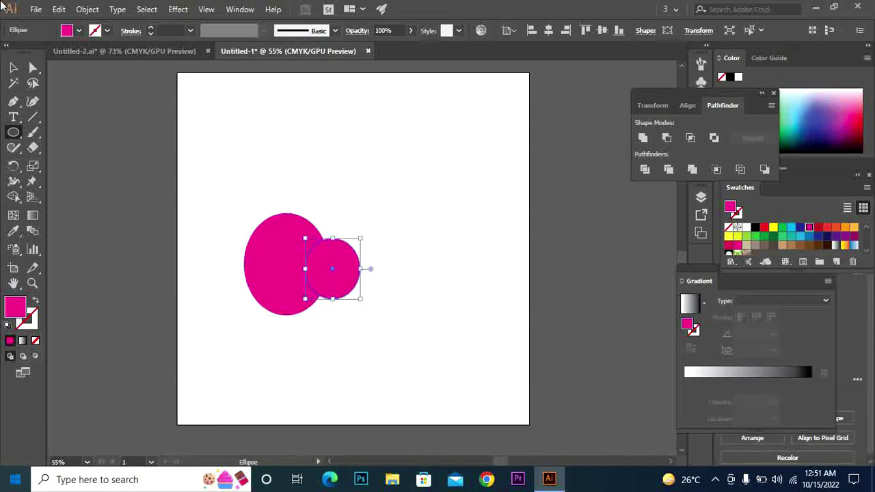
Step: Select both ellipses and combine them with Intersect as an editable compound shape
left_click(13, 67)
left_click_drag(178, 194, 269, 270)
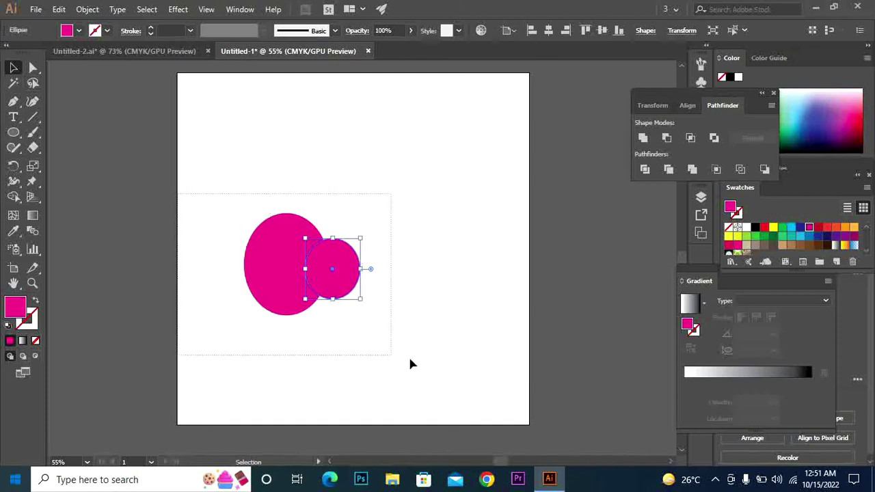
left_click_drag(410, 364, 410, 364)
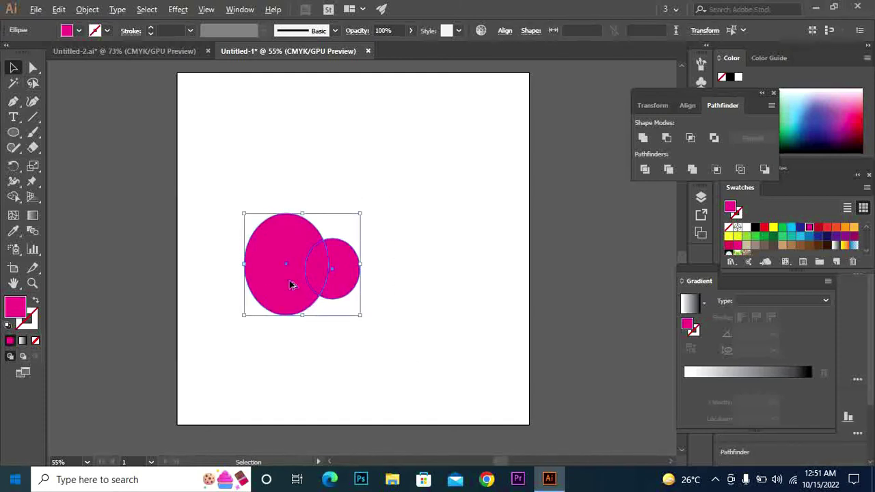
left_click(691, 138)
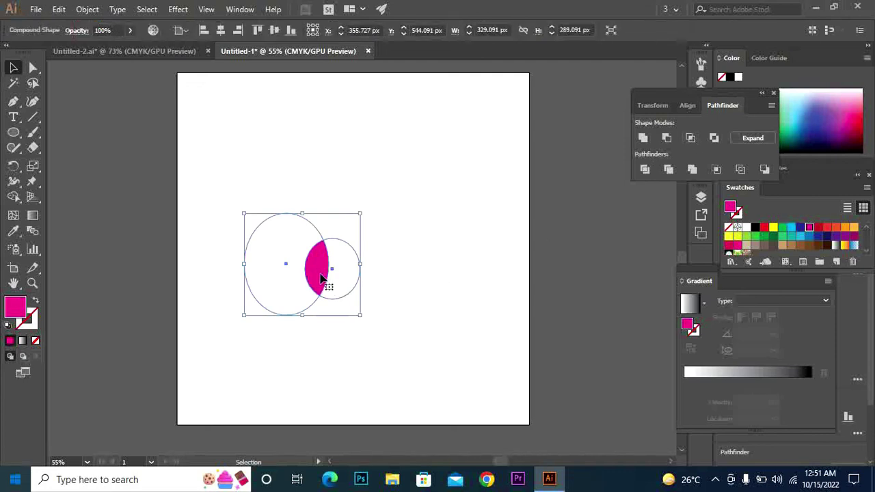
Step: Move the smaller ellipse slightly left with Direct Selection to widen the intersected area
left_click(155, 195)
left_click(33, 68)
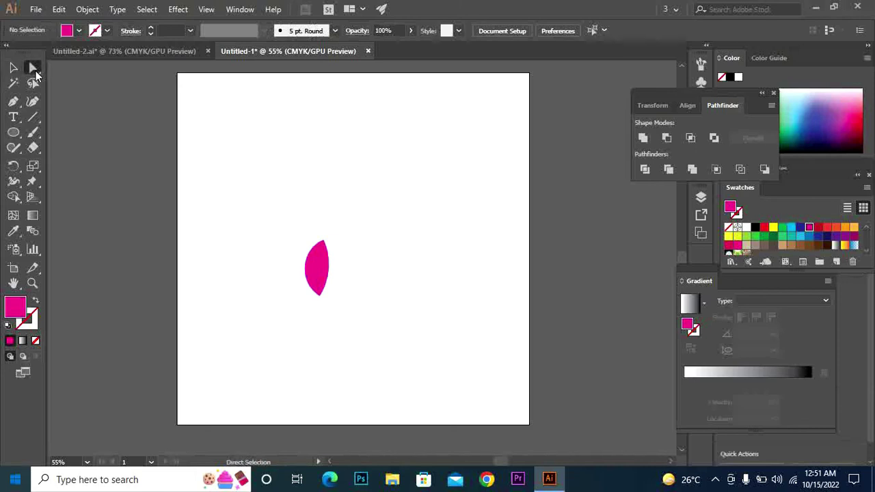
mouse_move(308, 274)
left_mouse_down()
mouse_move(285, 274)
mouse_move(318, 271)
mouse_move(285, 272)
mouse_move(317, 274)
left_mouse_up()
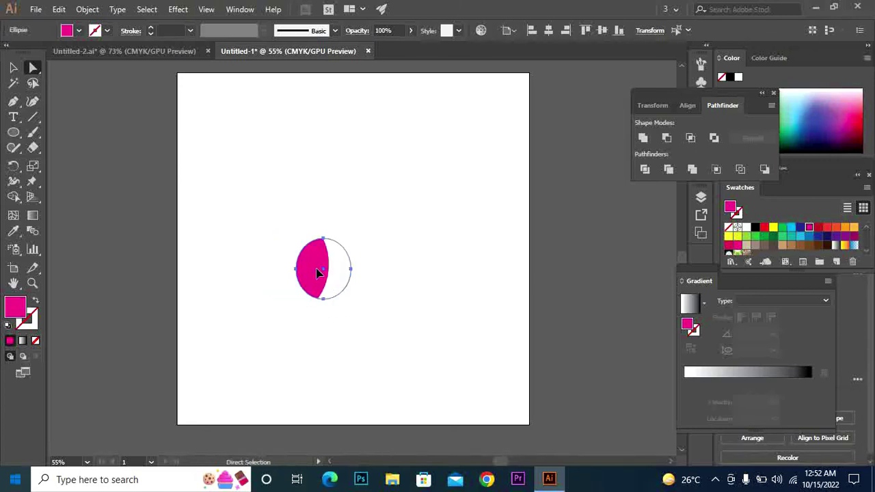
Step: Select the whole intersected compound shape and expand it into a plain path
left_click(13, 67)
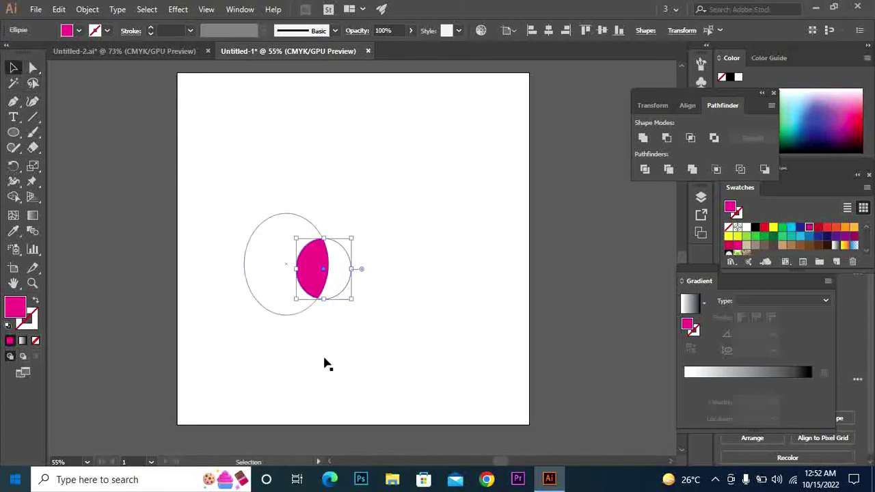
left_click_drag(242, 231, 339, 309)
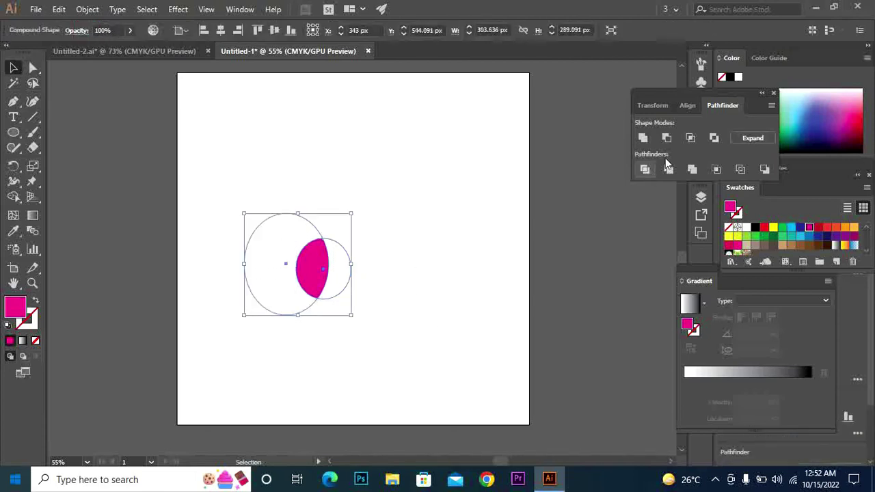
left_click(751, 139)
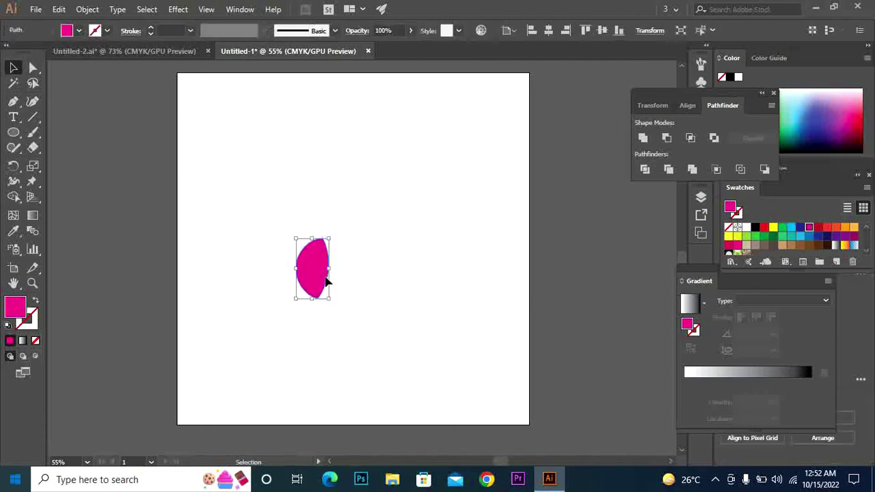
Step: Try moving the expanded lens shape up and to the right, and undo the move
left_click_drag(327, 281, 358, 211)
key("ctrl+z")
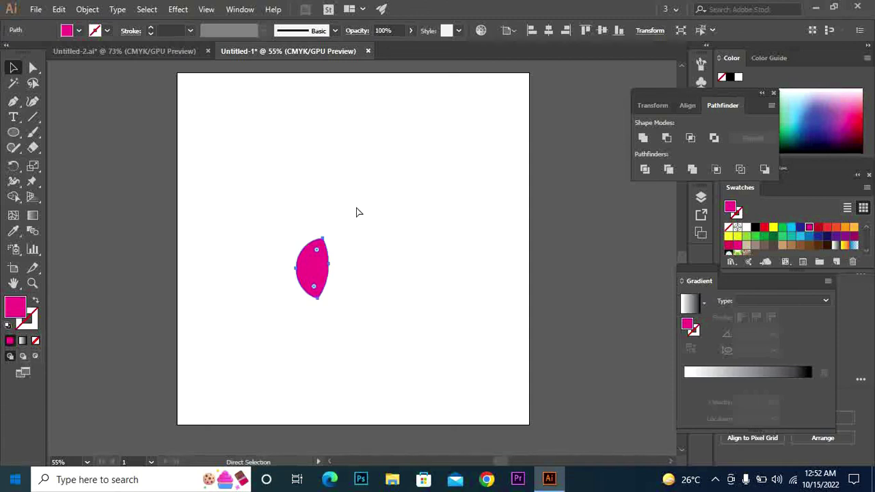
key("v")
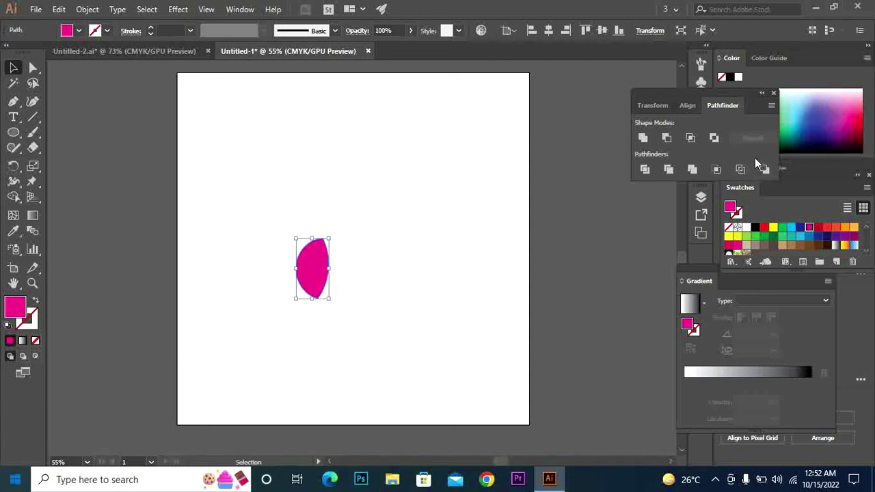
Step: Delete the lens shape and draw two overlapping rectangles, a tall one and a wide one extending past its right edge
key("Delete")
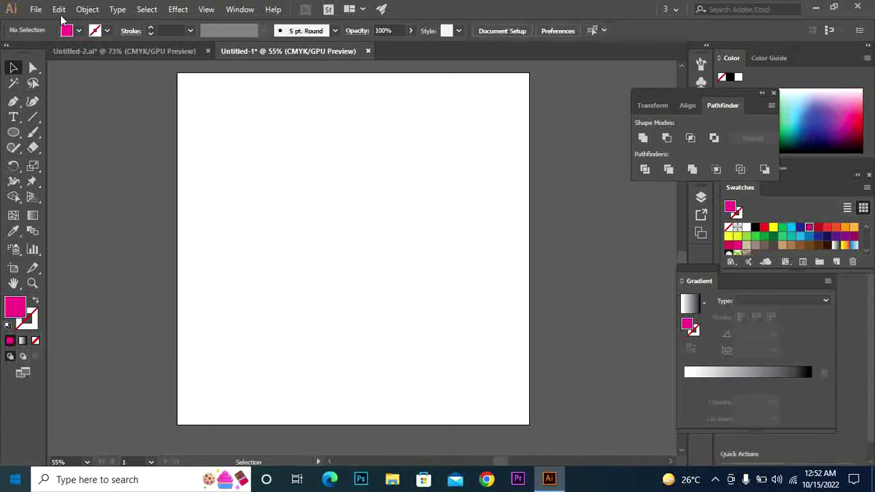
left_click(13, 132)
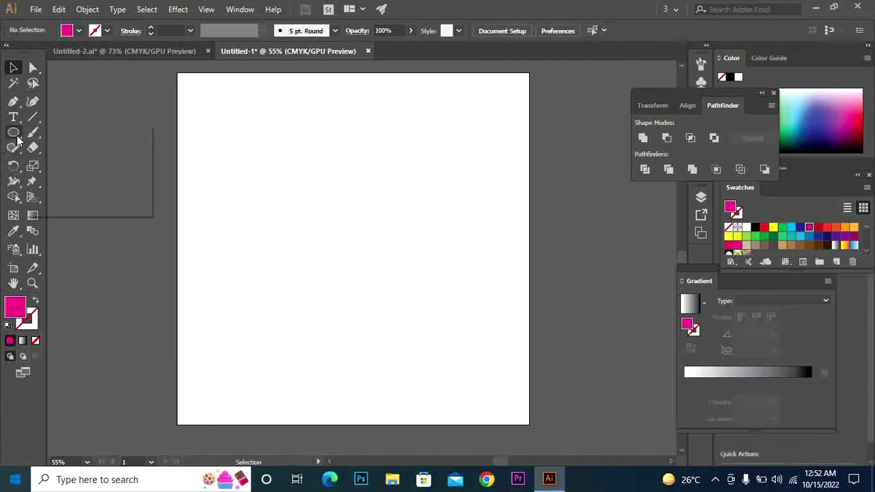
left_click(94, 132)
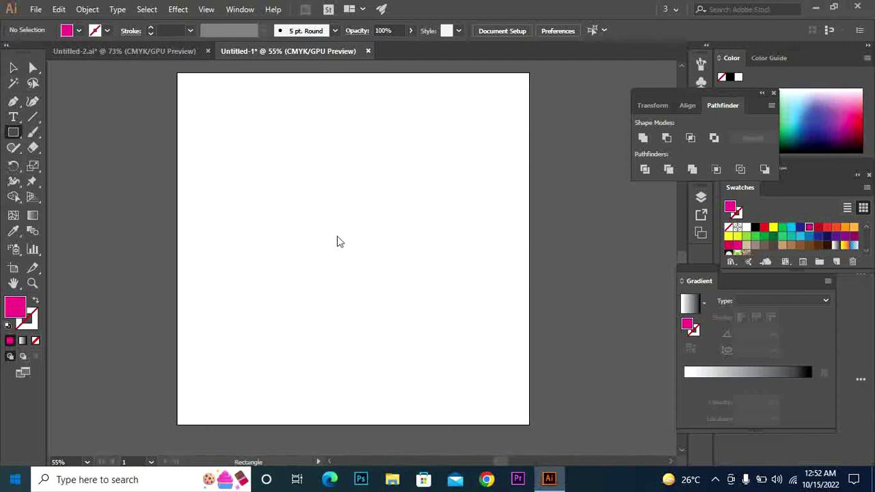
left_click_drag(238, 164, 354, 298)
left_click_drag(416, 187, 284, 268)
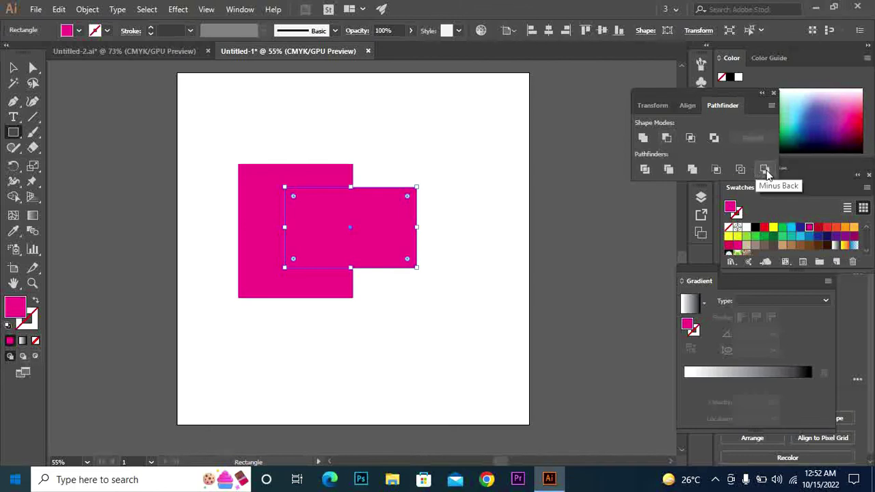
Step: Select both rectangles and apply Minus Back to subtract the tall rear rectangle from the wide front one
left_click(13, 67)
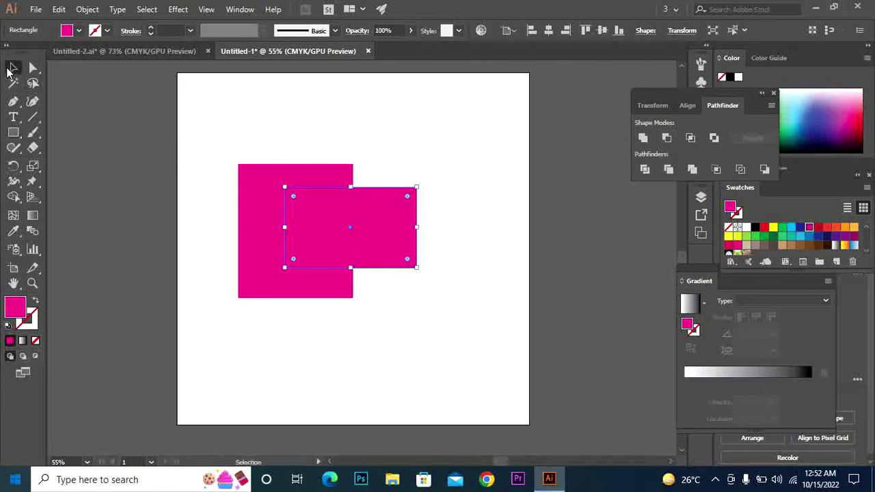
left_click_drag(462, 335, 465, 334)
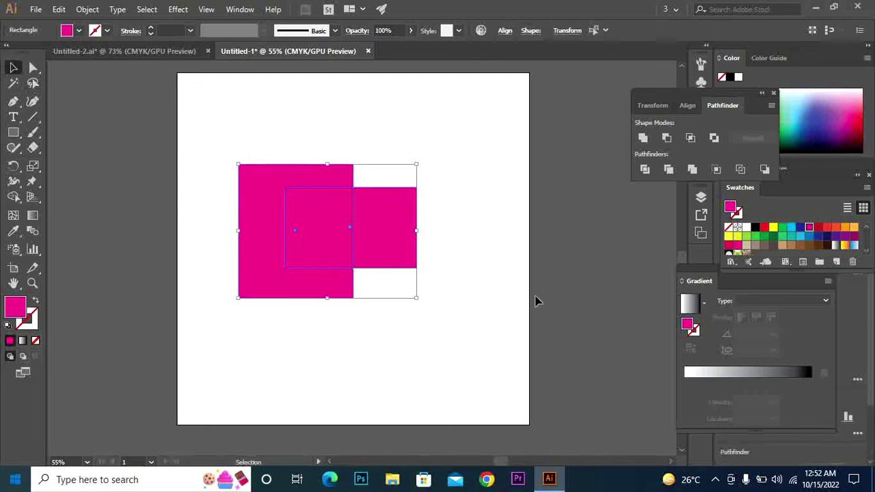
left_click(764, 170)
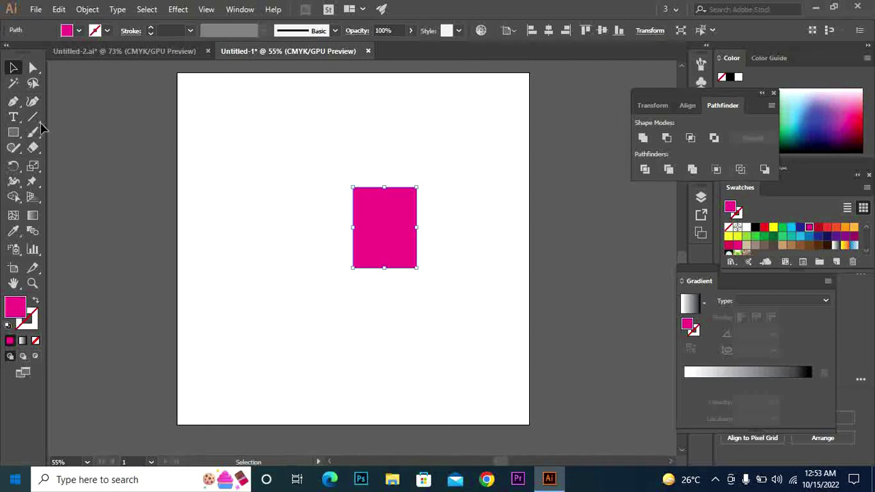
Step: Draw a horizontal rectangle overlapping the left side of the remaining rectangle
left_click(14, 132)
left_click_drag(296, 204, 394, 254)
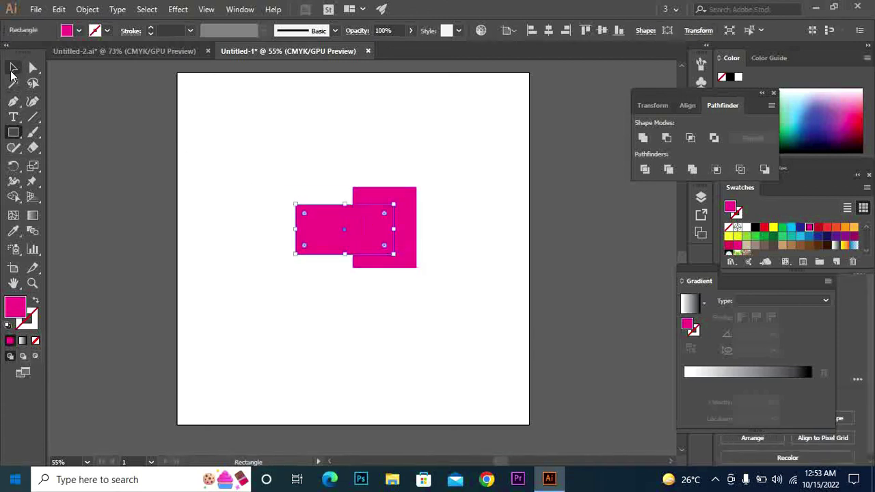
Step: Select both overlapping rectangles, convert them to unfilled outlines with the Outline pathfinder, and clear the result from the artboard
left_click(13, 67)
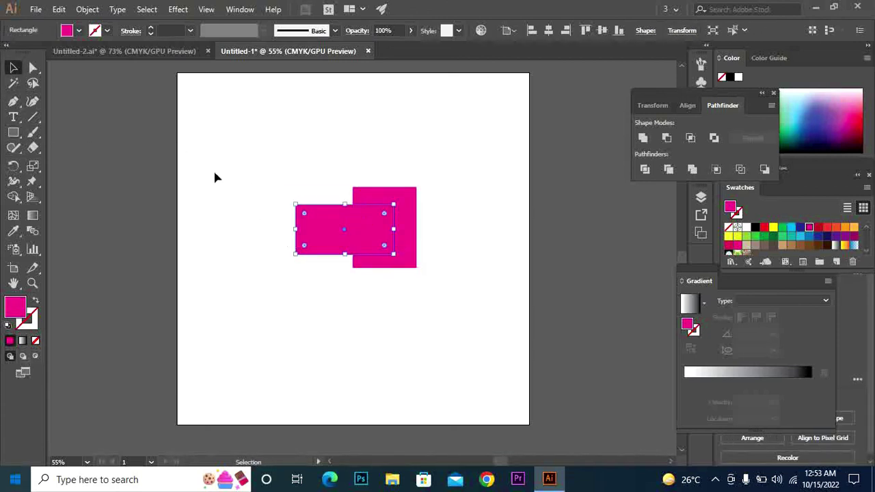
left_click_drag(225, 171, 554, 266)
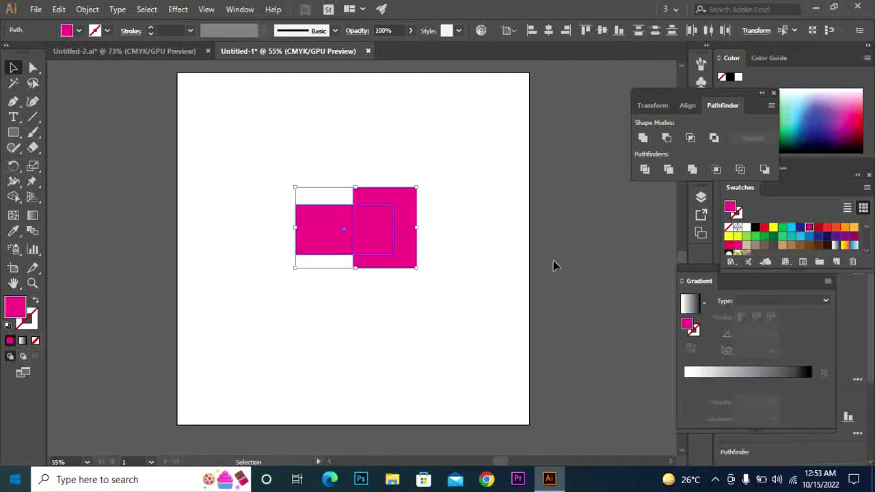
left_click(741, 169)
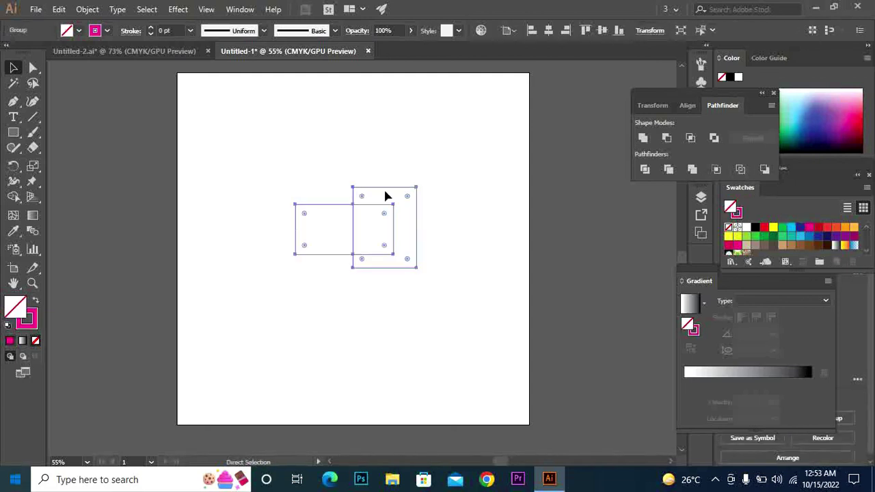
left_click_drag(385, 196, 417, 223)
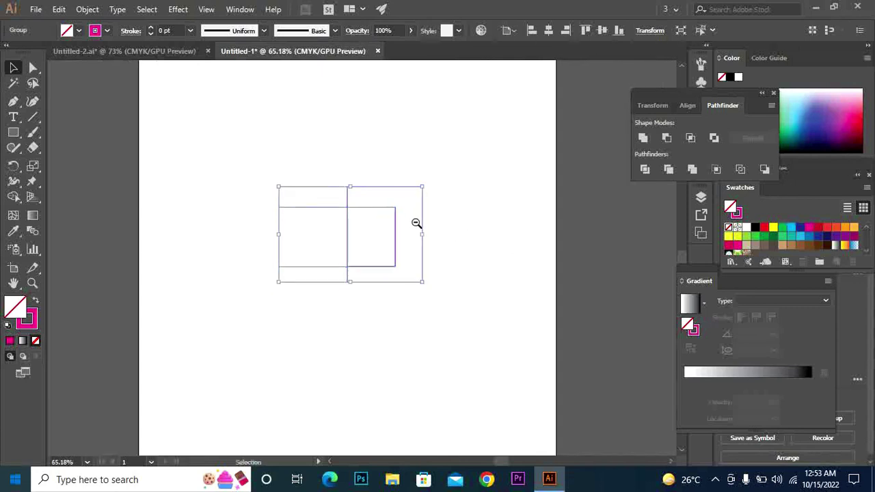
left_click(252, 216)
Step: Draw two overlapping unfilled rectangles, a larger one and a smaller one crossing its right edge
left_click(13, 133)
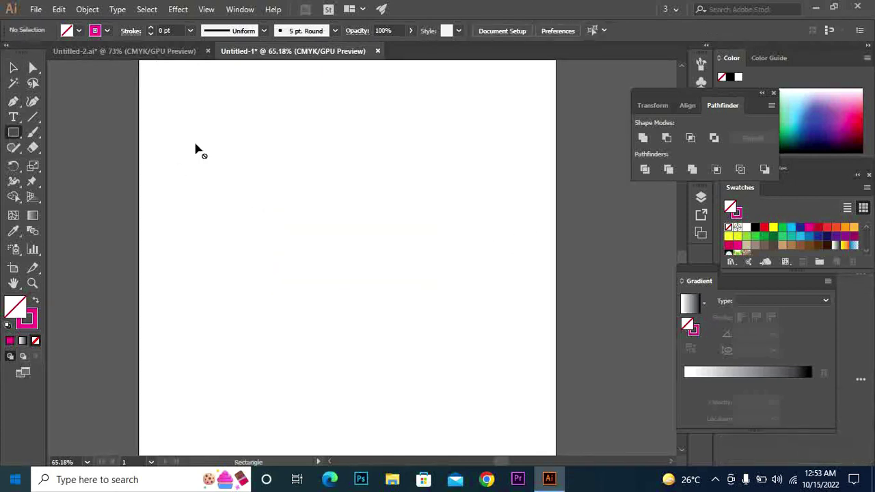
left_click_drag(229, 175, 329, 256)
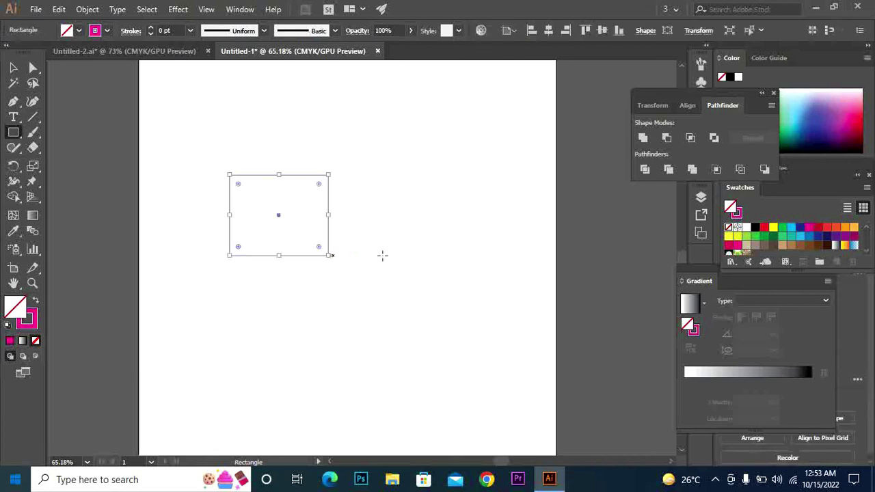
left_click_drag(356, 160, 361, 165)
key("ctrl+z")
mouse_move(357, 208)
left_mouse_down()
mouse_move(254, 250)
mouse_move(279, 240)
left_mouse_up()
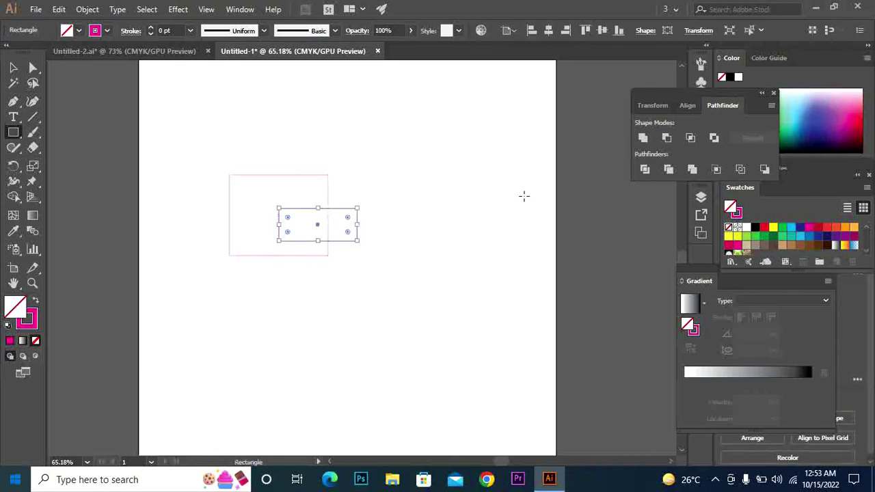
Step: Undo the unfilled rectangles and the Outline operation back to the two magenta-filled rectangles
left_click(13, 67)
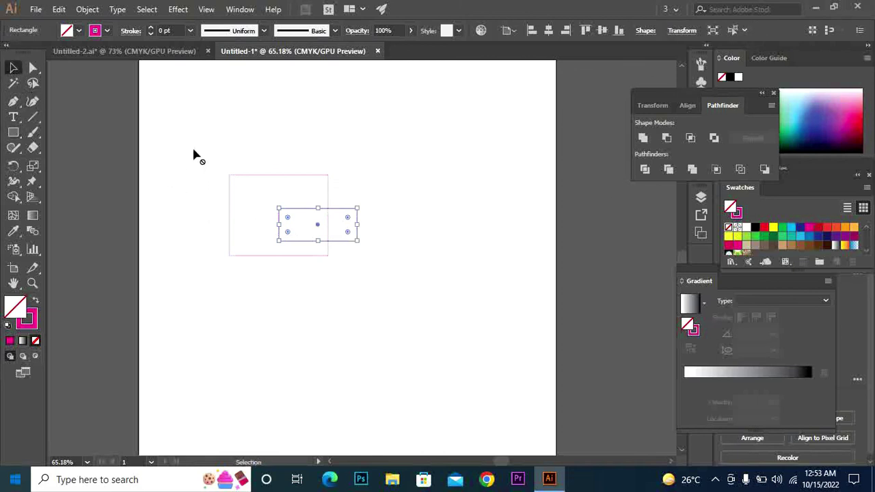
left_click(315, 299)
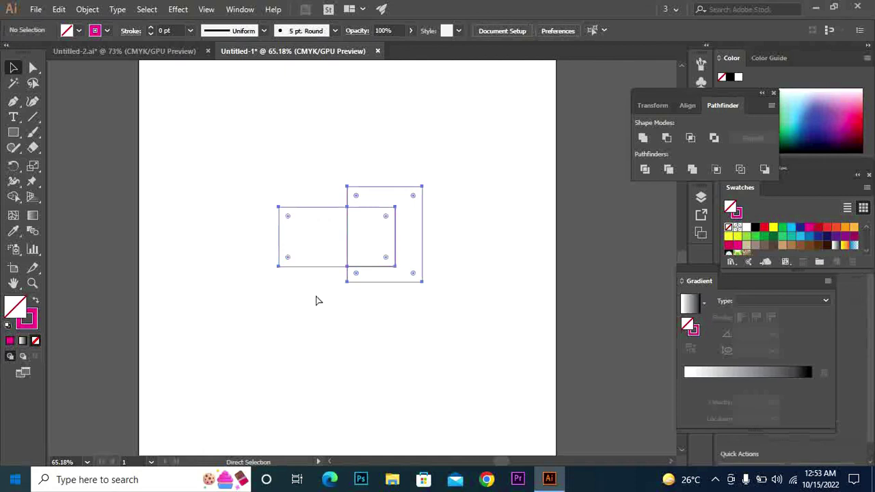
key("shift+x")
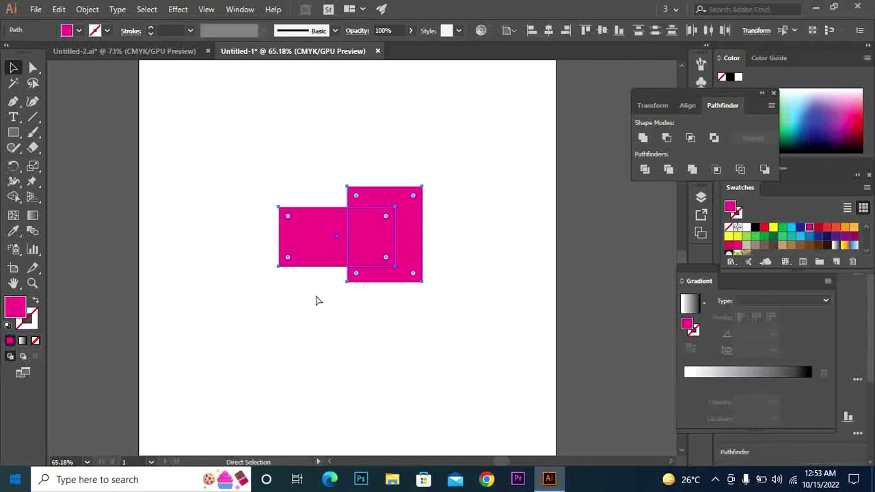
Step: Apply the Crop pathfinder to the two filled rectangles and try Intersect on the cropped group
key("v")
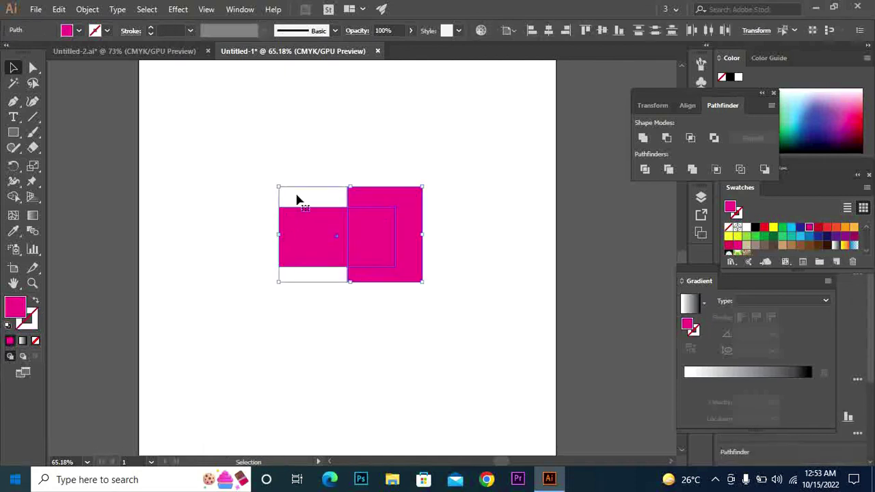
left_click(716, 169)
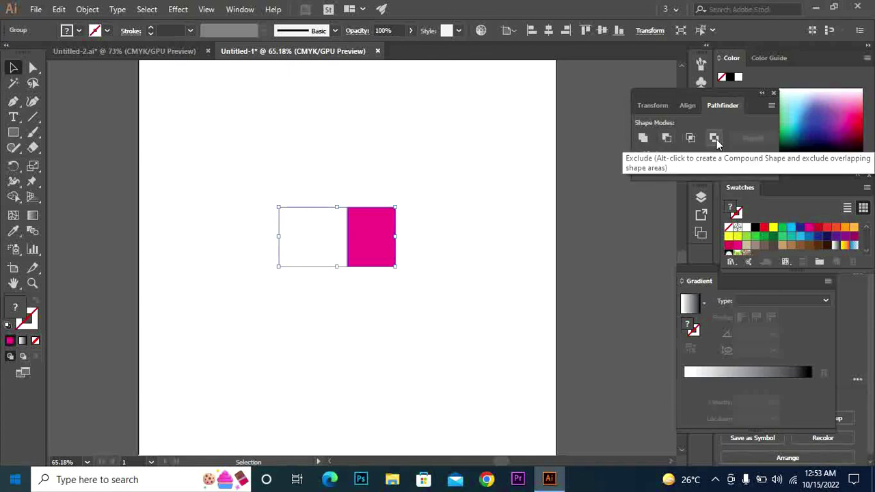
left_click(692, 139)
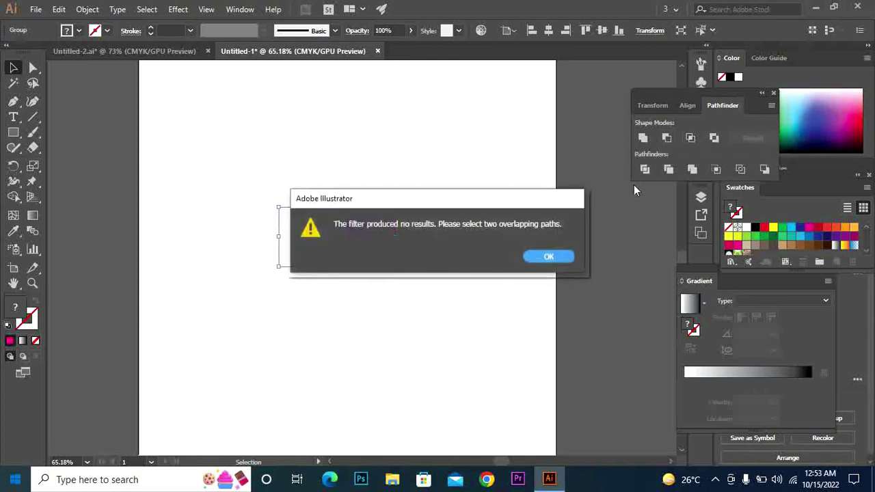
left_click(553, 262)
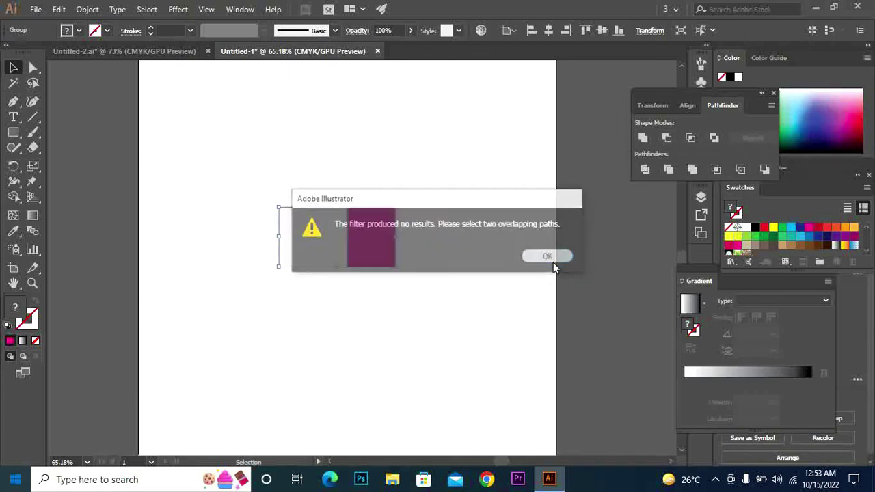